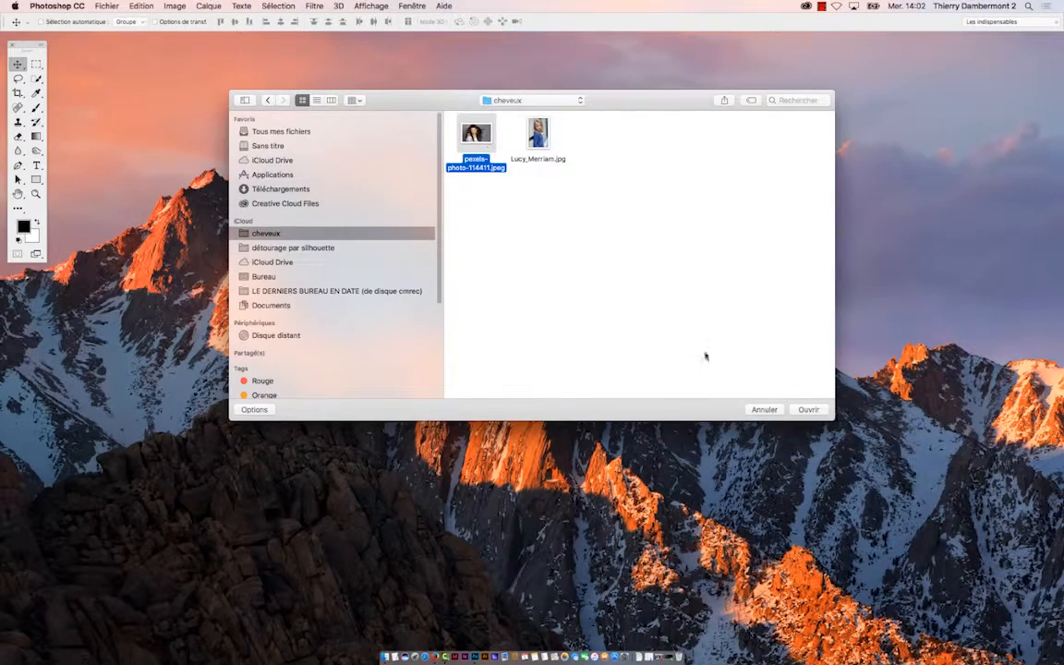
# Step: Open pexels-photo-114411.jpeg and display it in full-screen mode with the menu bar
pyautogui.press('Return')
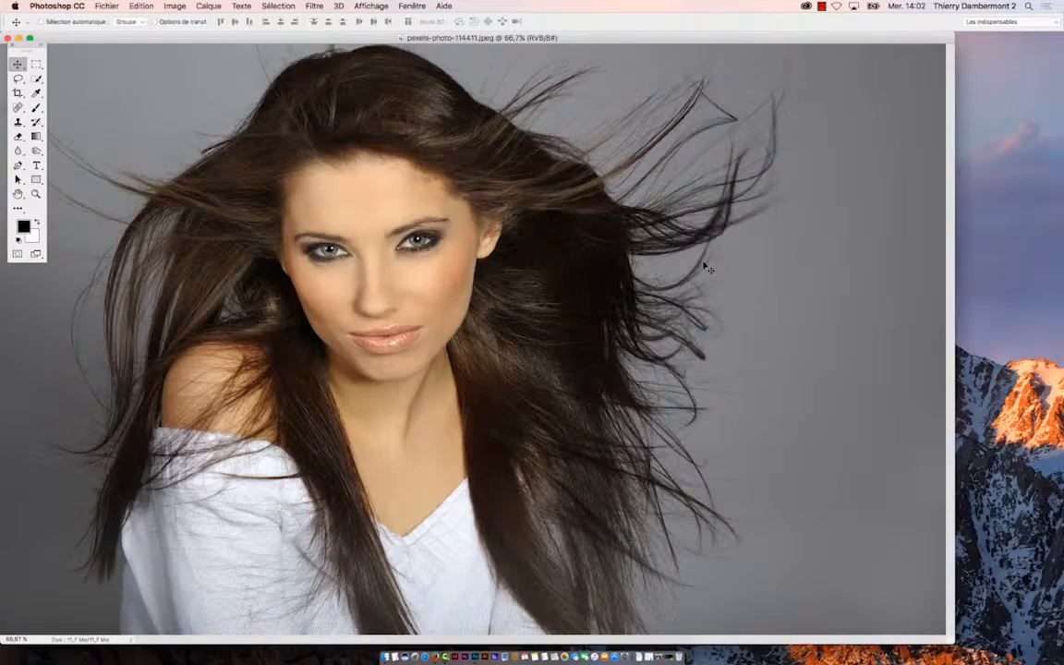
pyautogui.press('f')
pyautogui.press('space')
pyautogui.moveTo(594, 256); pyautogui.dragTo(633, 297)
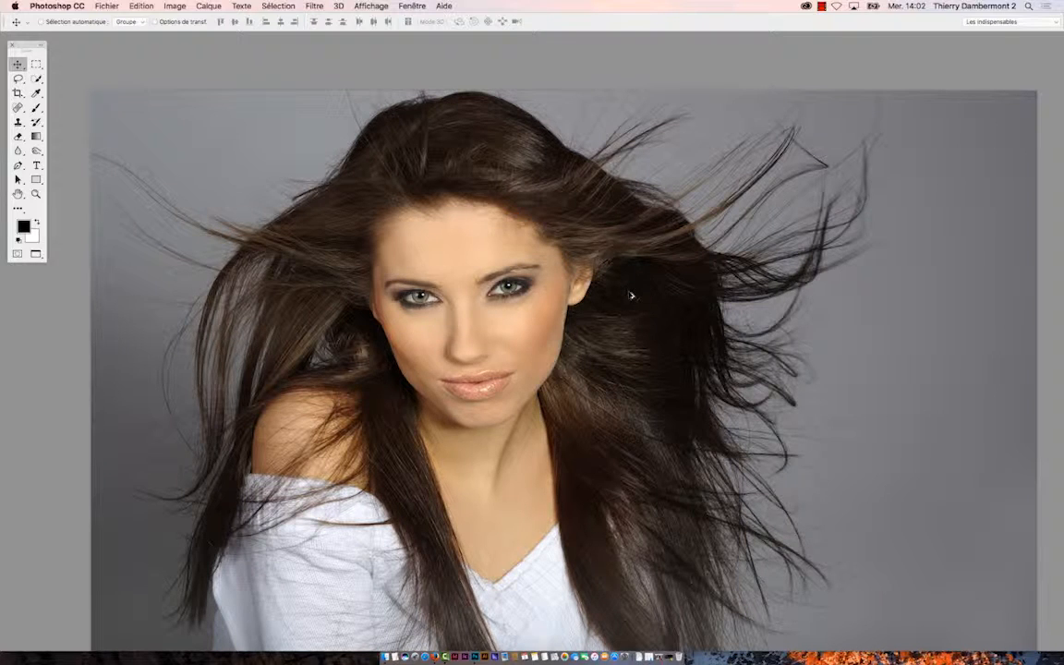
pyautogui.scroll(-5, 630, 296)
pyautogui.scroll(3, 630, 300)
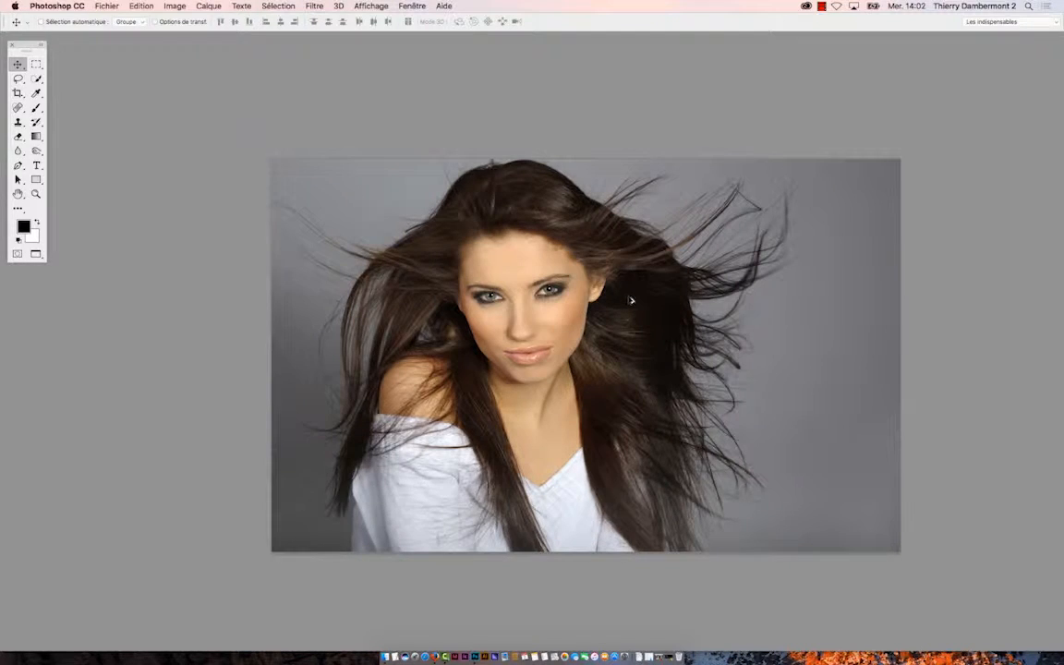
pyautogui.moveTo(452, 268); pyautogui.dragTo(290, 221)
pyautogui.scroll(3, 358, 272)
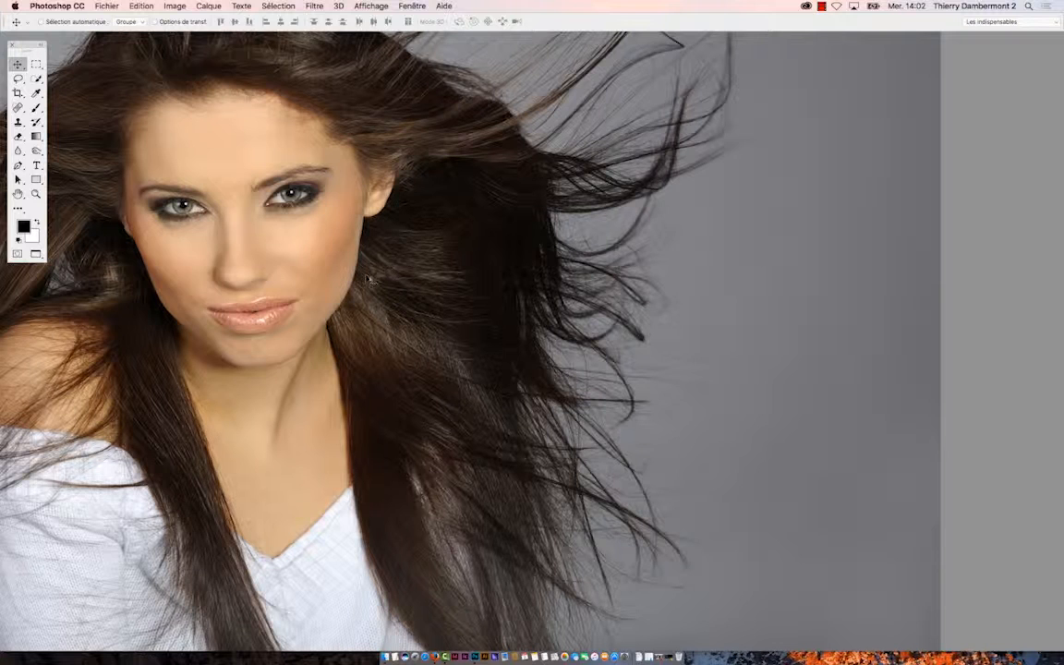
pyautogui.press('super+0')
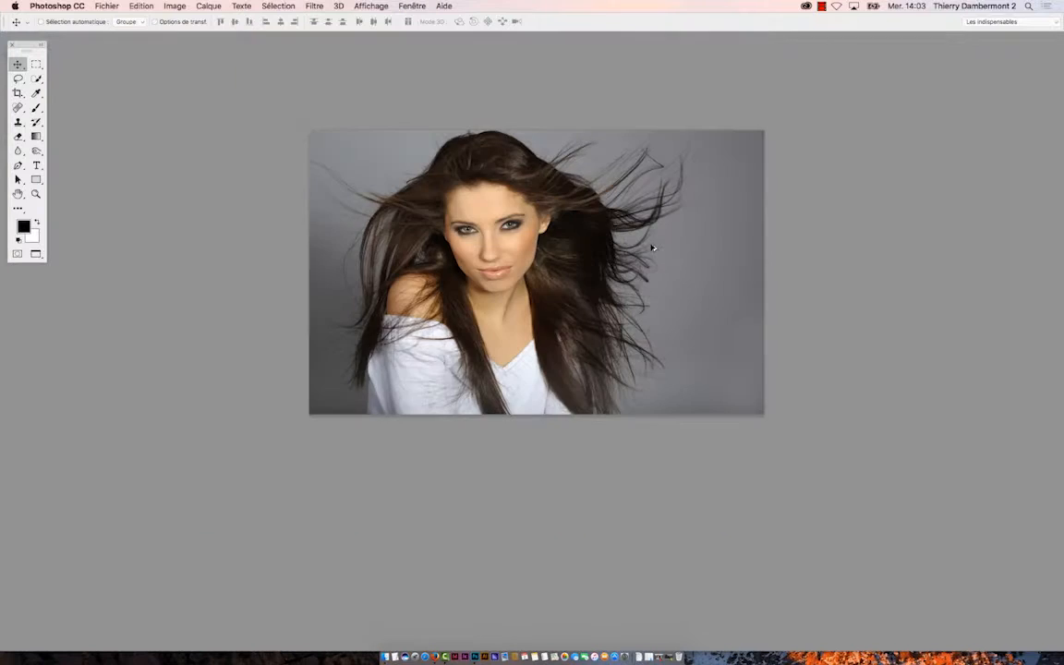
pyautogui.scroll(2, 652, 247)
# Step: Show the Couches panel, detach it from its dock and resize it as a floating panel beside the portrait
pyautogui.click(418, 7)
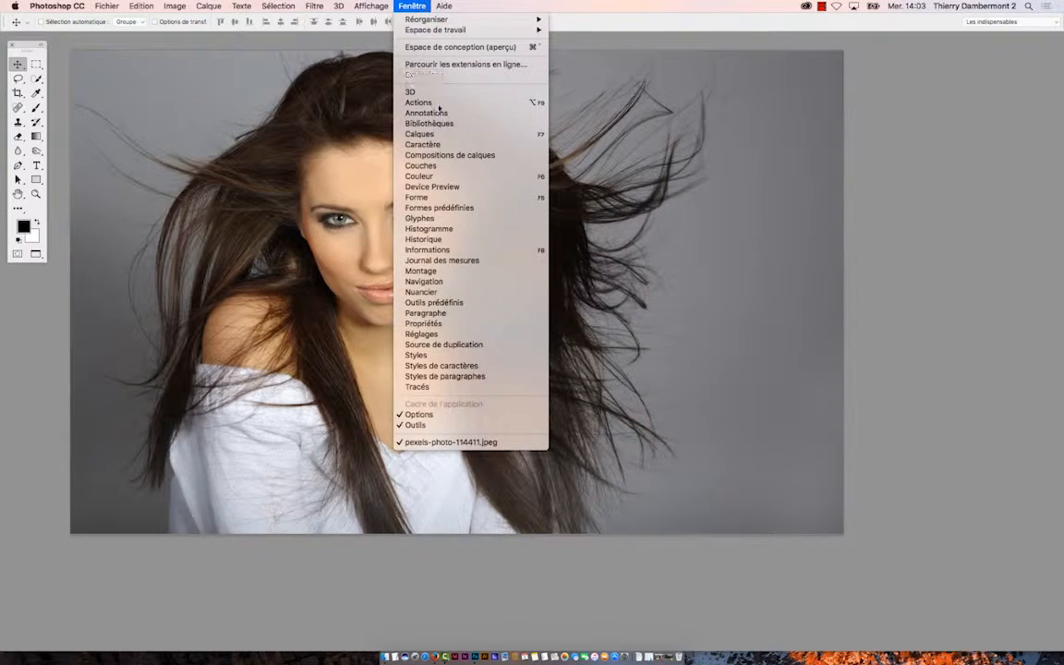
pyautogui.click(448, 164)
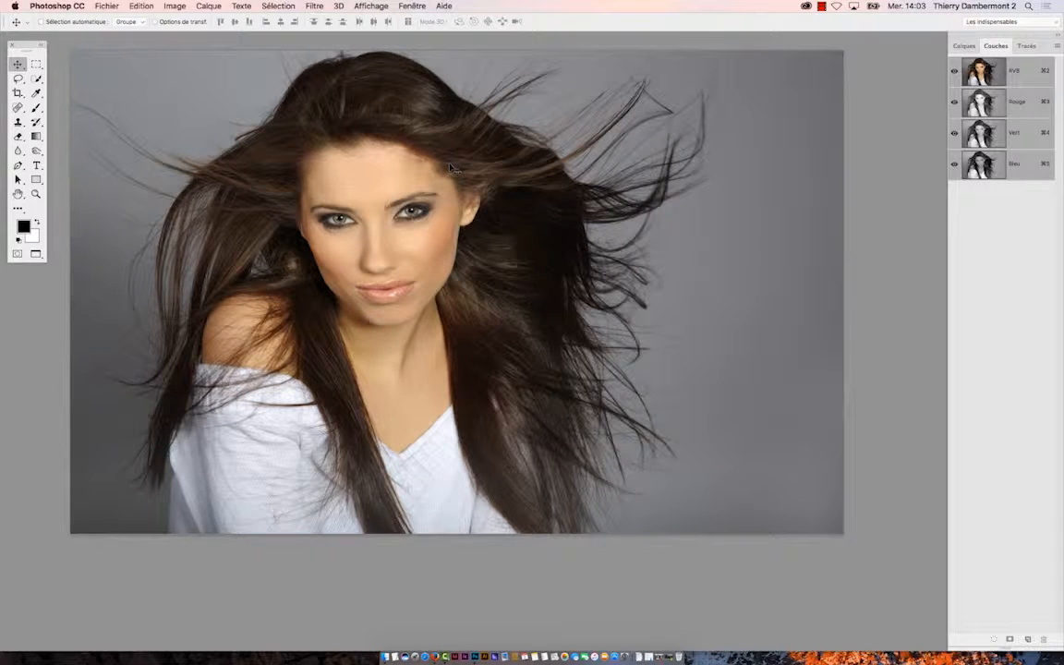
pyautogui.moveTo(995, 45); pyautogui.dragTo(753, 59)
pyautogui.moveTo(847, 131); pyautogui.dragTo(909, 337)
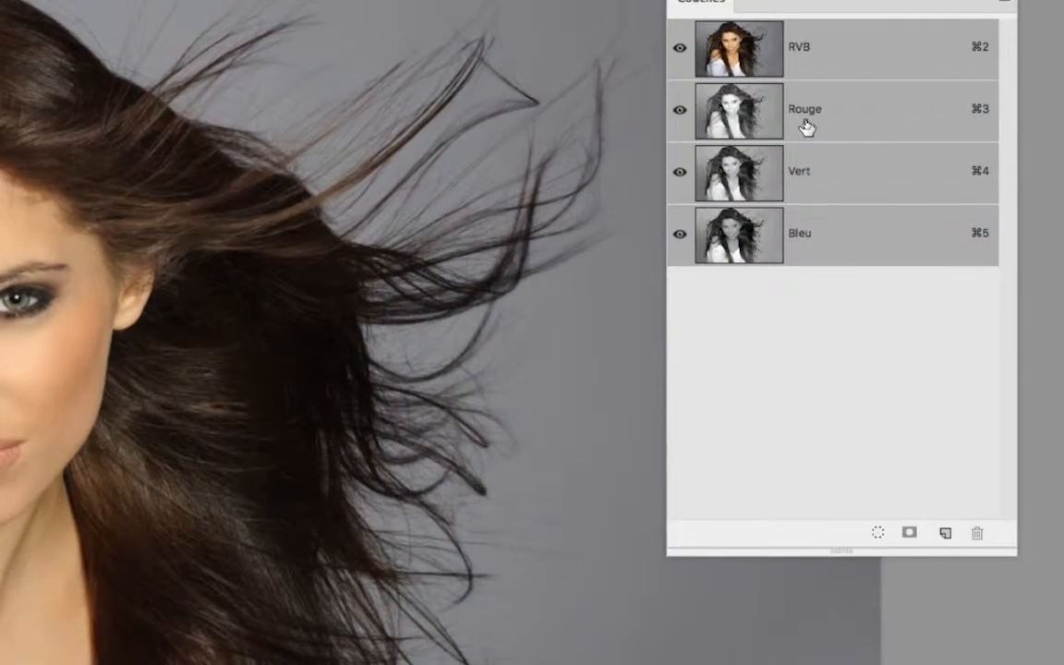
# Step: View the Rouge, Vert and Bleu channels one at a time and reposition the floating Couches panel slightly lower
pyautogui.click(806, 126)
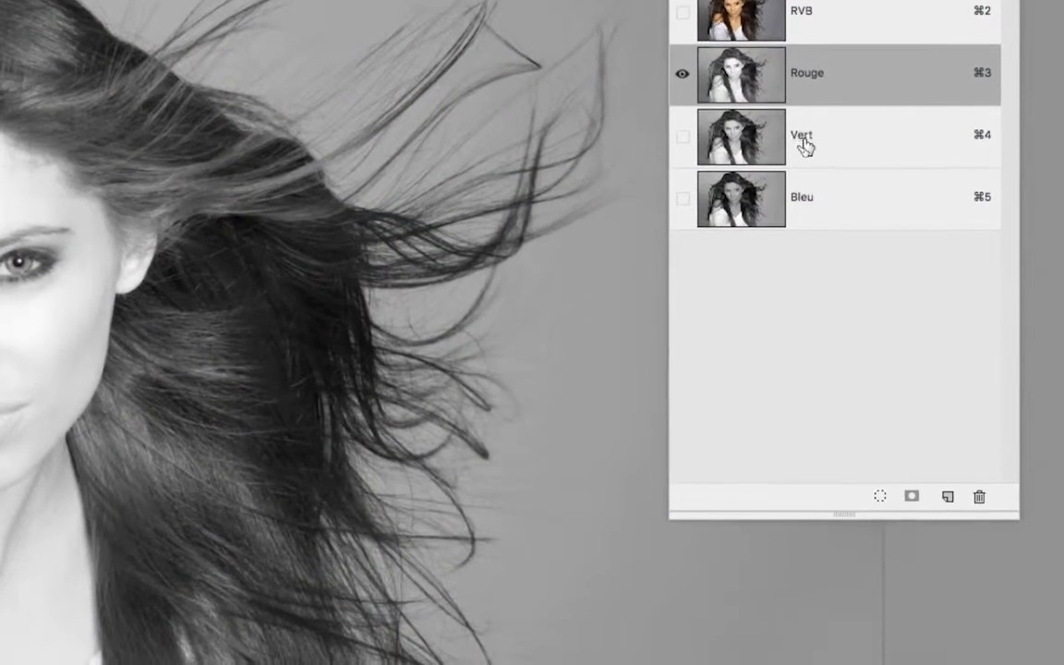
pyautogui.click(805, 190)
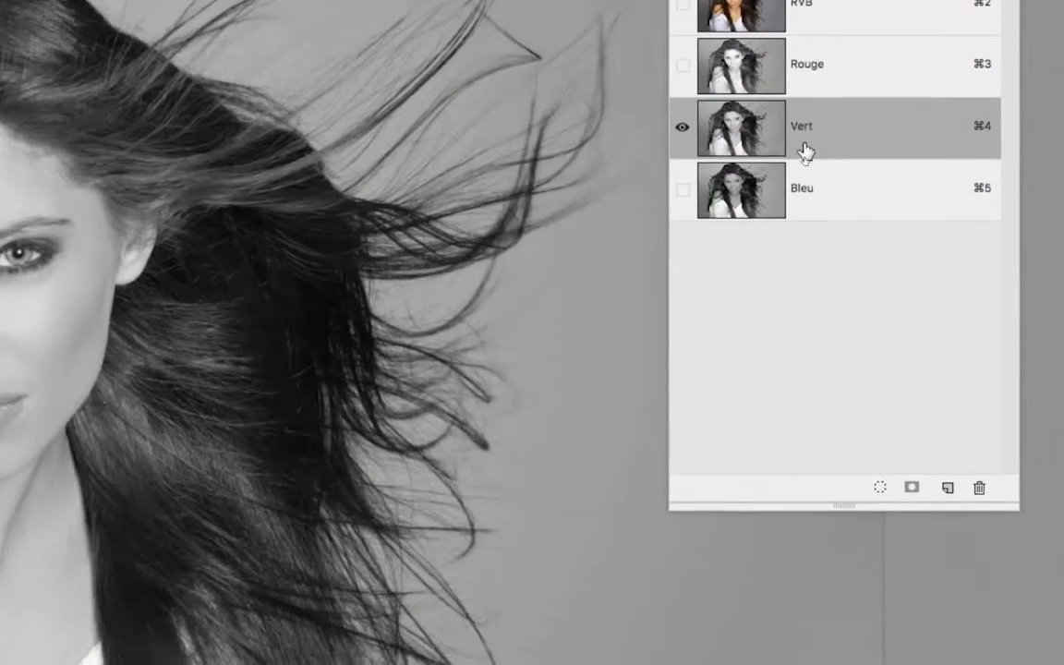
pyautogui.click(803, 191)
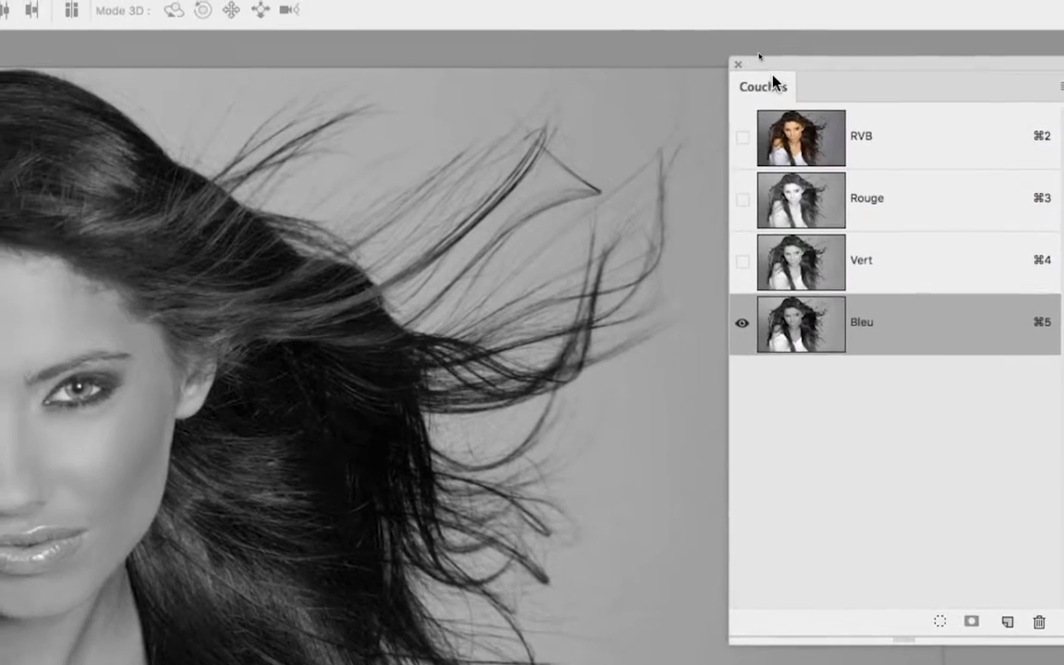
pyautogui.moveTo(764, 65); pyautogui.dragTo(770, 128)
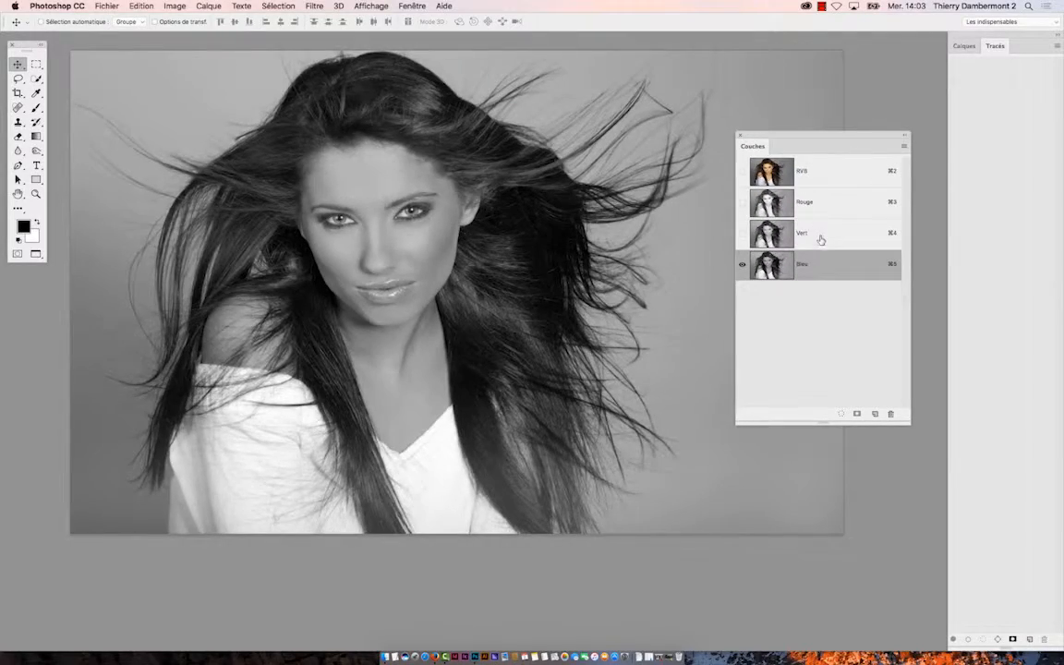
# Step: Compare the Rouge, Vert and Bleu channels back and forth for contrast between the hair and the background
pyautogui.click(820, 240)
pyautogui.click(810, 210)
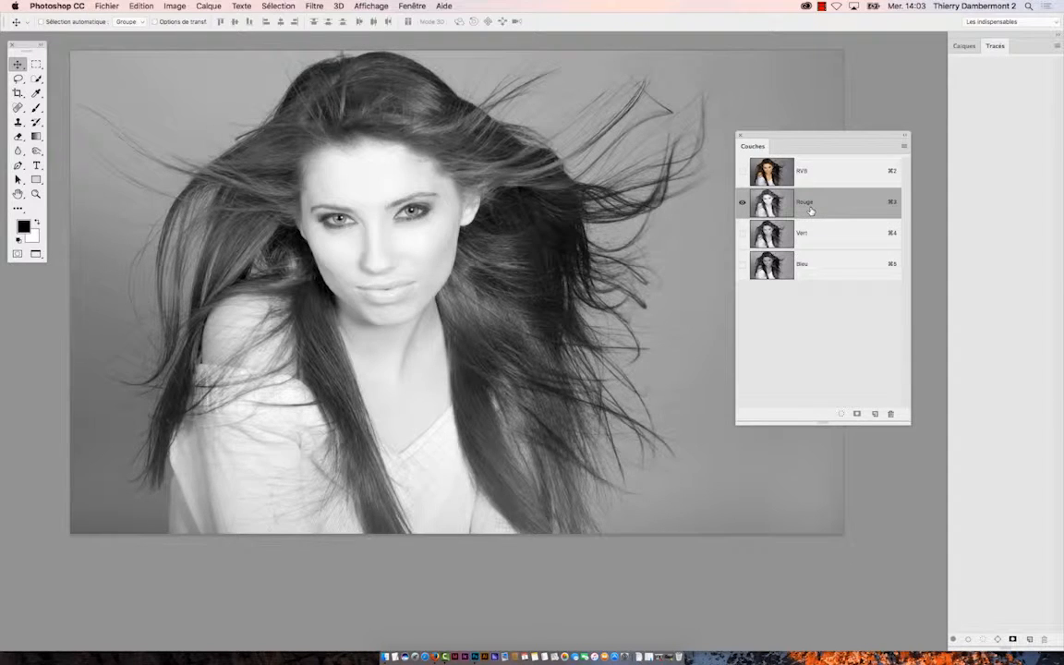
pyautogui.click(805, 233)
pyautogui.click(809, 265)
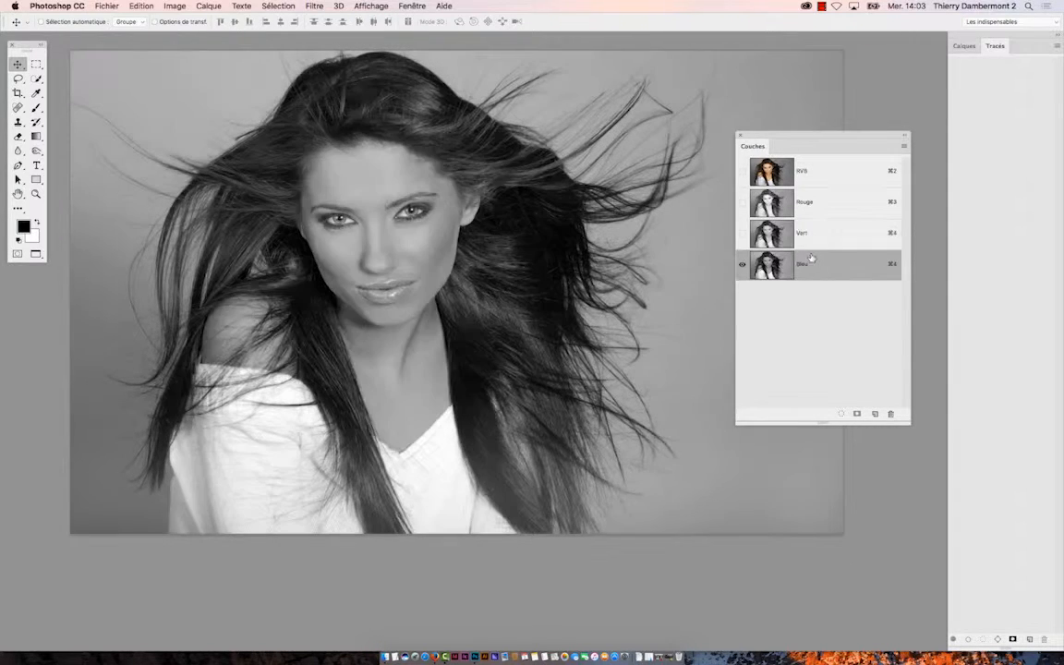
pyautogui.click(808, 238)
pyautogui.click(806, 207)
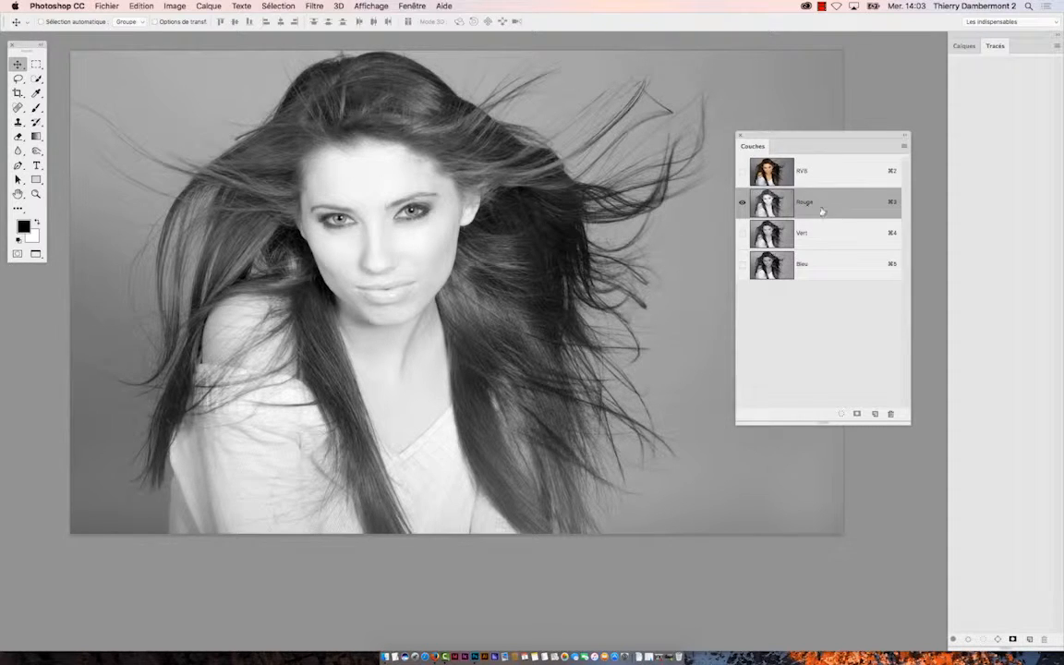
pyautogui.click(819, 235)
pyautogui.click(819, 266)
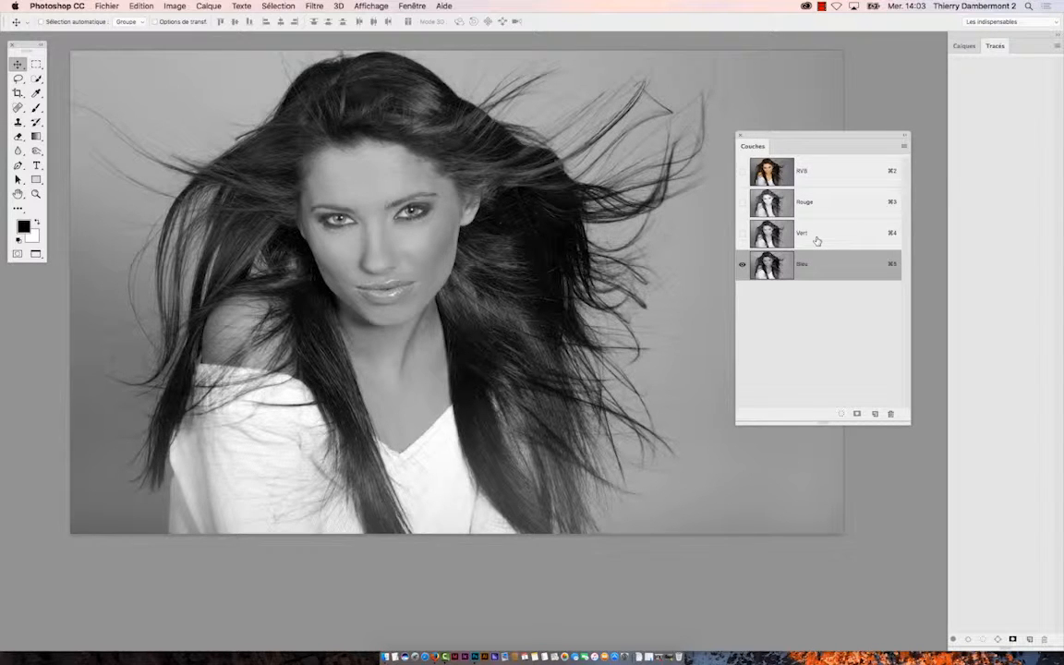
pyautogui.click(815, 236)
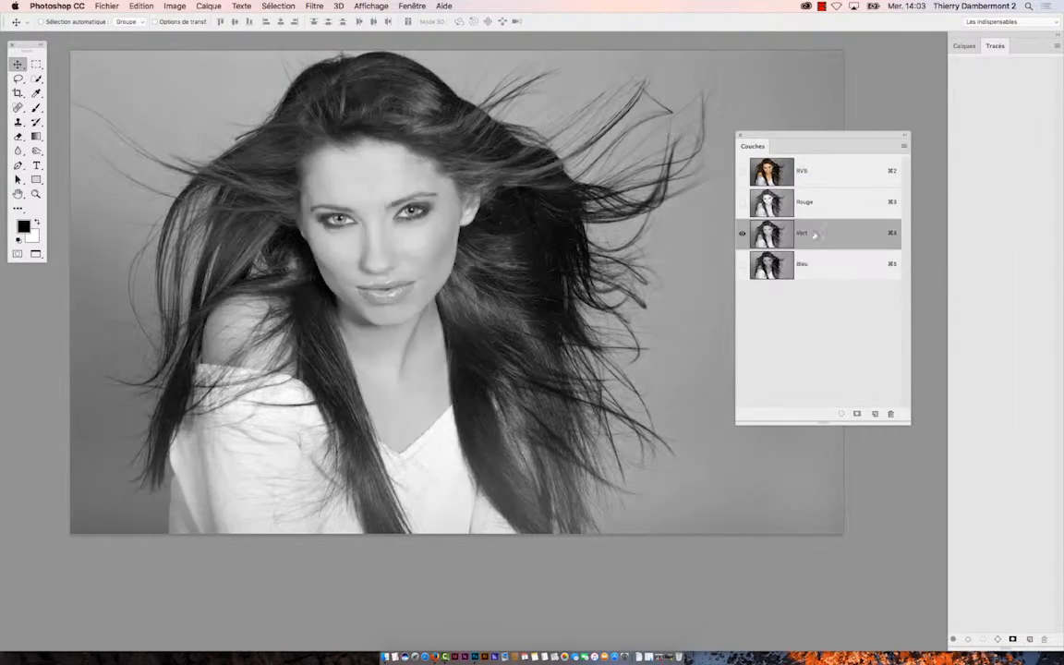
pyautogui.click(810, 203)
pyautogui.click(817, 235)
pyautogui.click(820, 266)
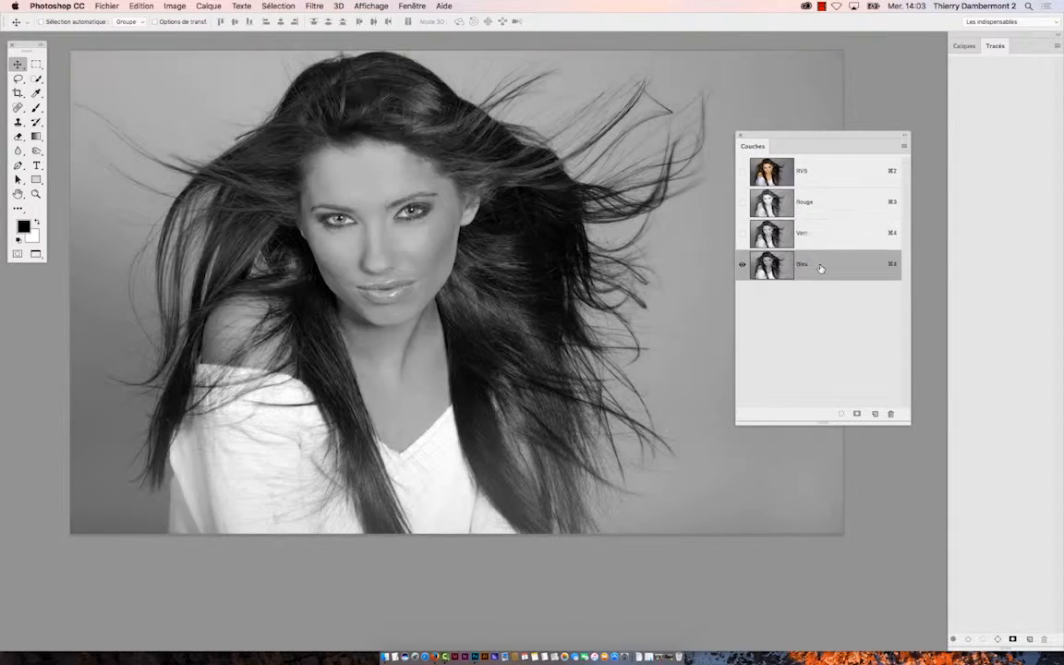
pyautogui.click(818, 235)
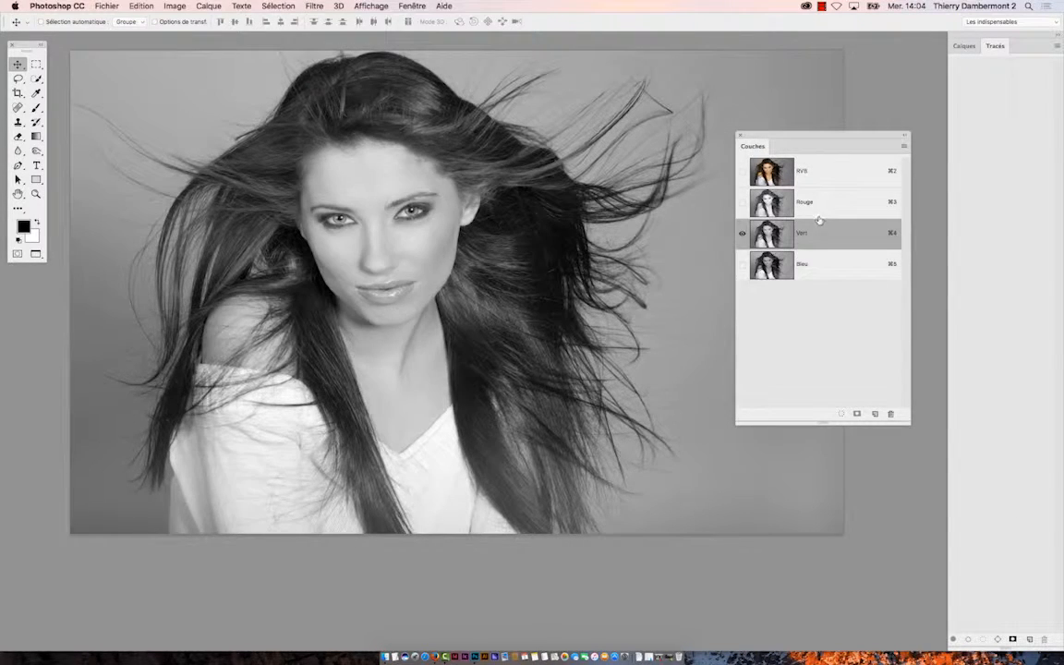
pyautogui.click(817, 204)
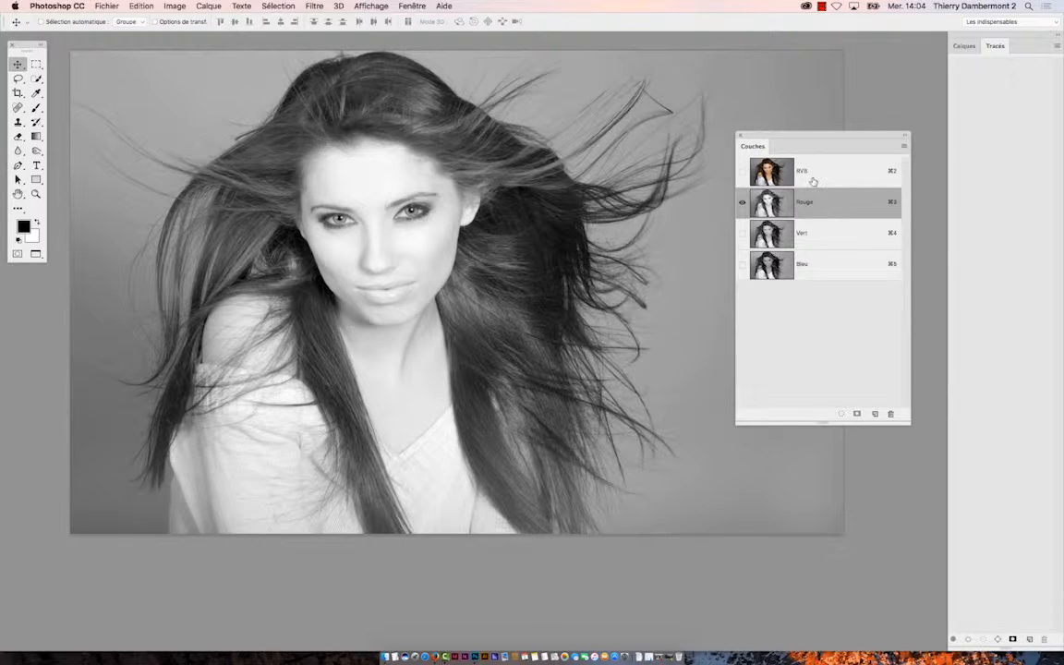
pyautogui.click(816, 235)
pyautogui.click(822, 267)
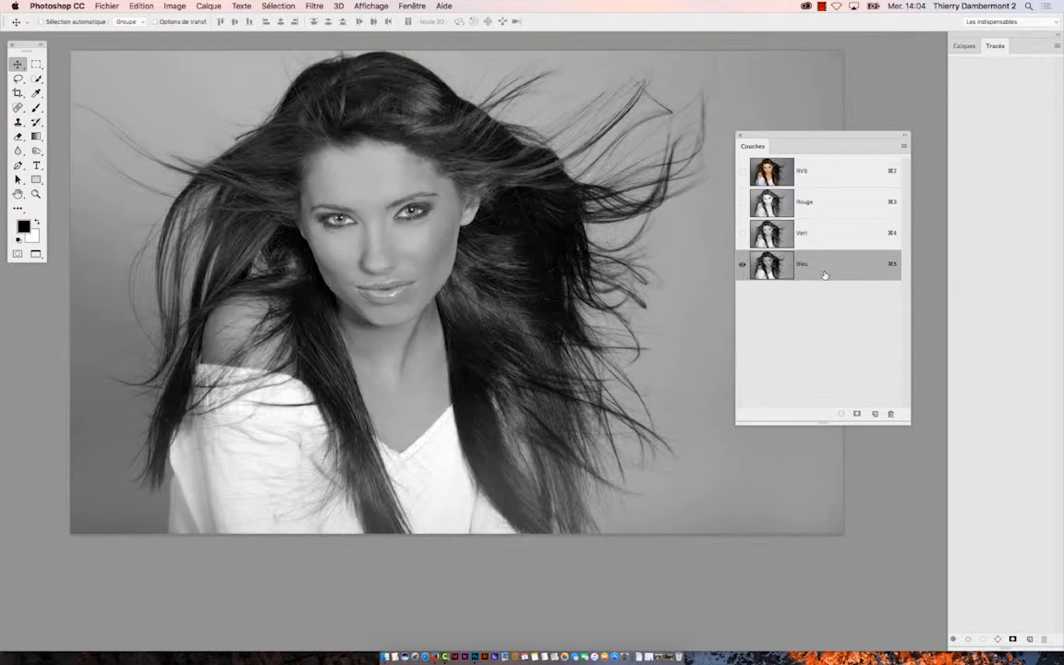
pyautogui.click(816, 233)
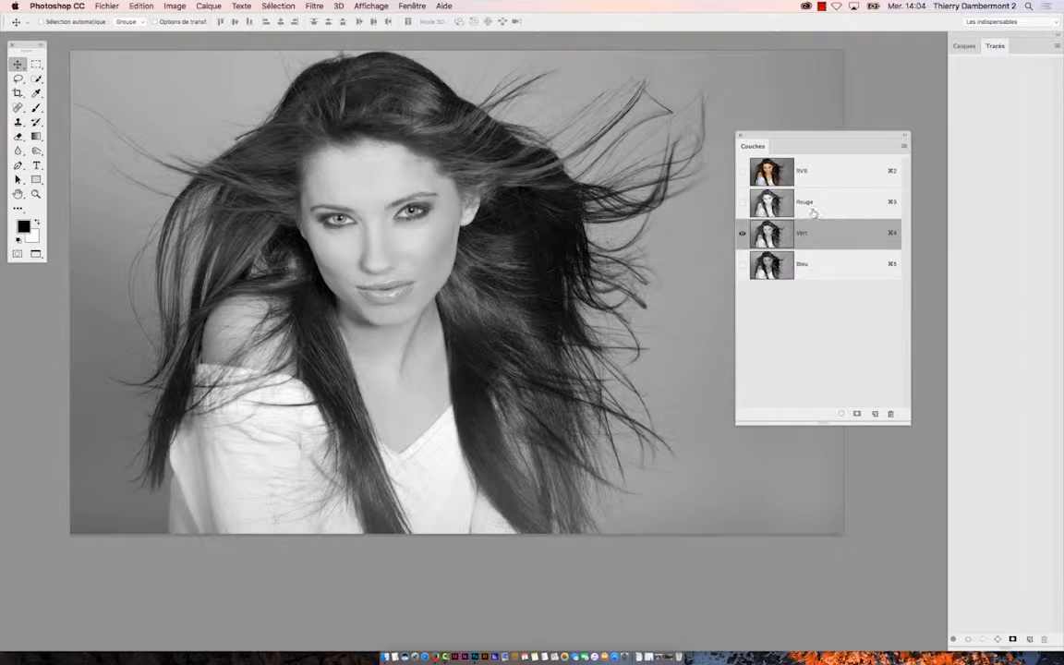
pyautogui.click(813, 212)
pyautogui.click(814, 237)
pyautogui.click(822, 266)
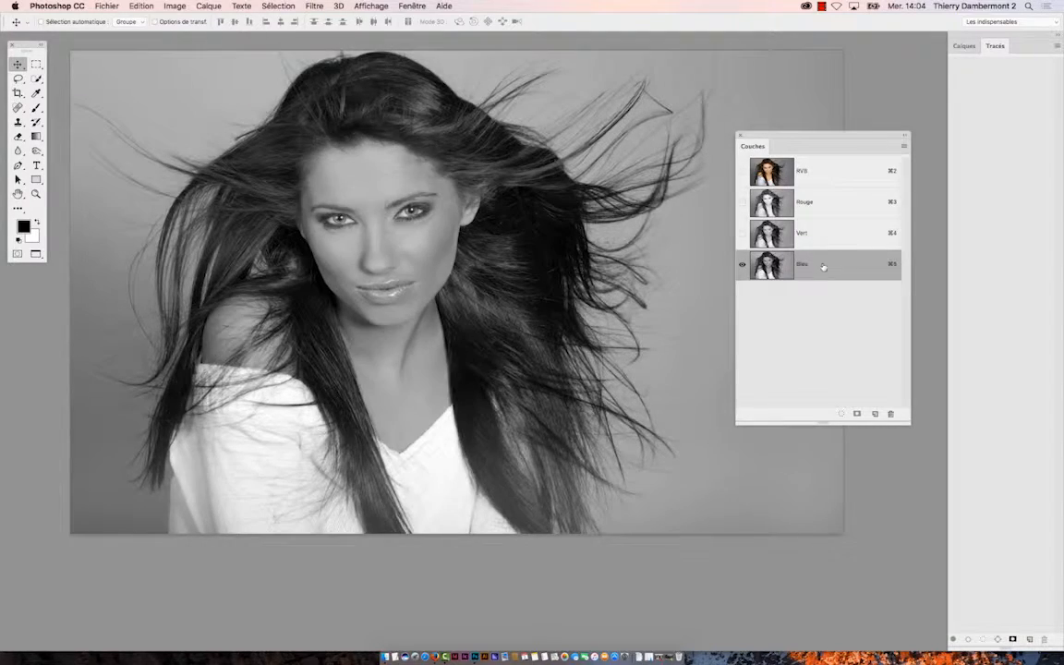
pyautogui.click(820, 238)
# Step: Examine the fine flying hair strands up close in the Vert, Bleu and Rouge channels to compare their contrast
pyautogui.keyDown('super'); pyautogui.click(624, 156); pyautogui.keyUp('super')
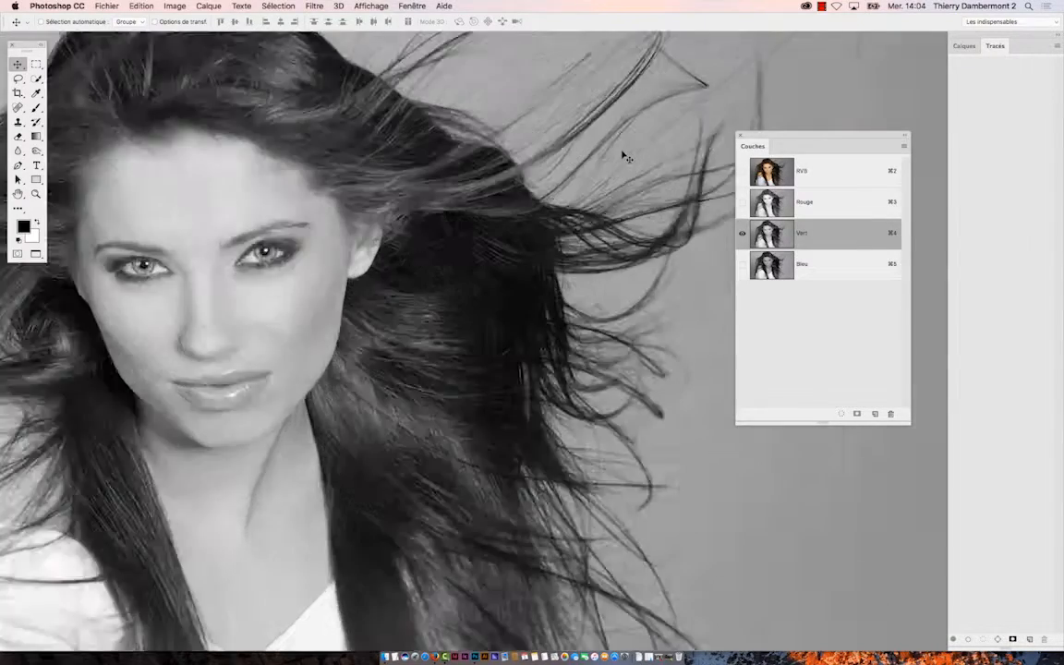
pyautogui.keyDown('super'); pyautogui.click(624, 156); pyautogui.keyUp('super')
pyautogui.moveTo(641, 160); pyautogui.dragTo(620, 308)
pyautogui.click(834, 267)
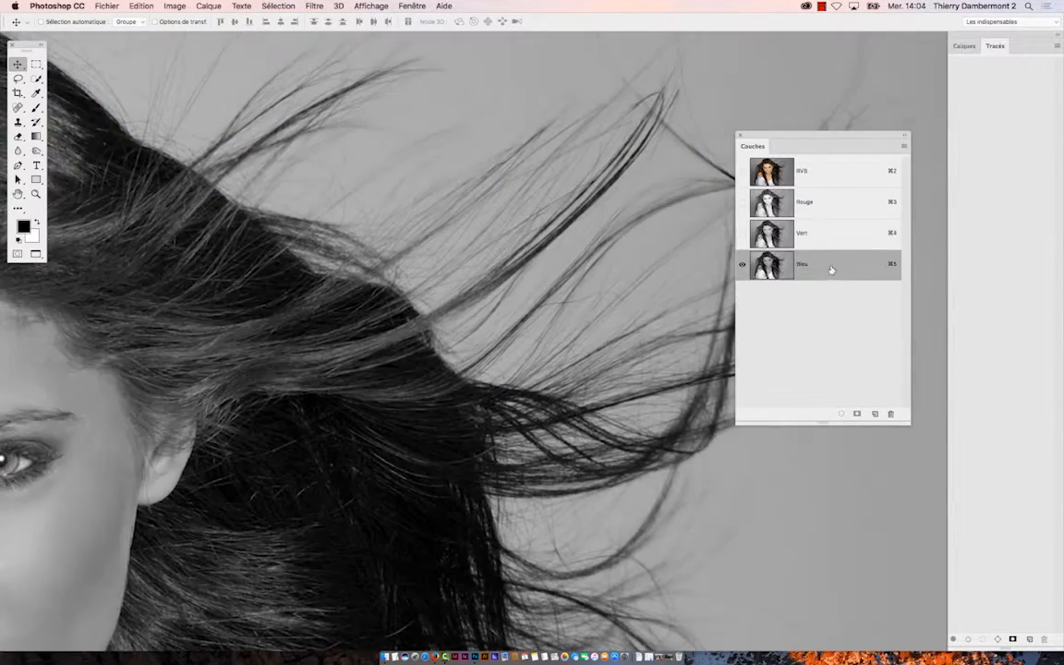
pyautogui.click(817, 240)
pyautogui.click(818, 268)
pyautogui.keyDown('super'); pyautogui.click(627, 262); pyautogui.keyUp('super')
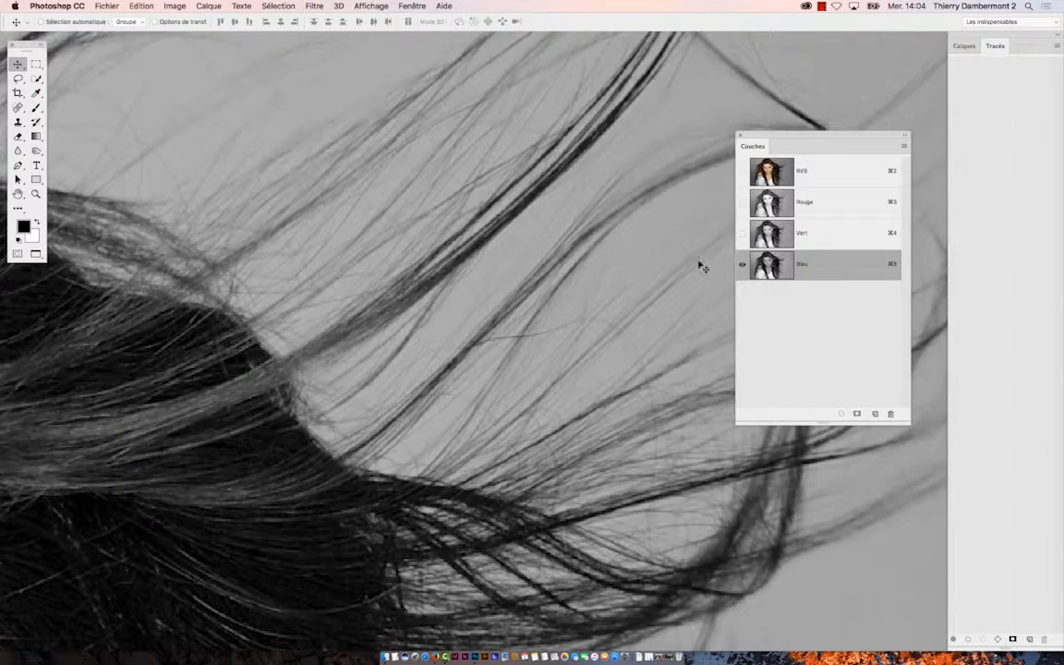
pyautogui.click(813, 246)
pyautogui.click(813, 203)
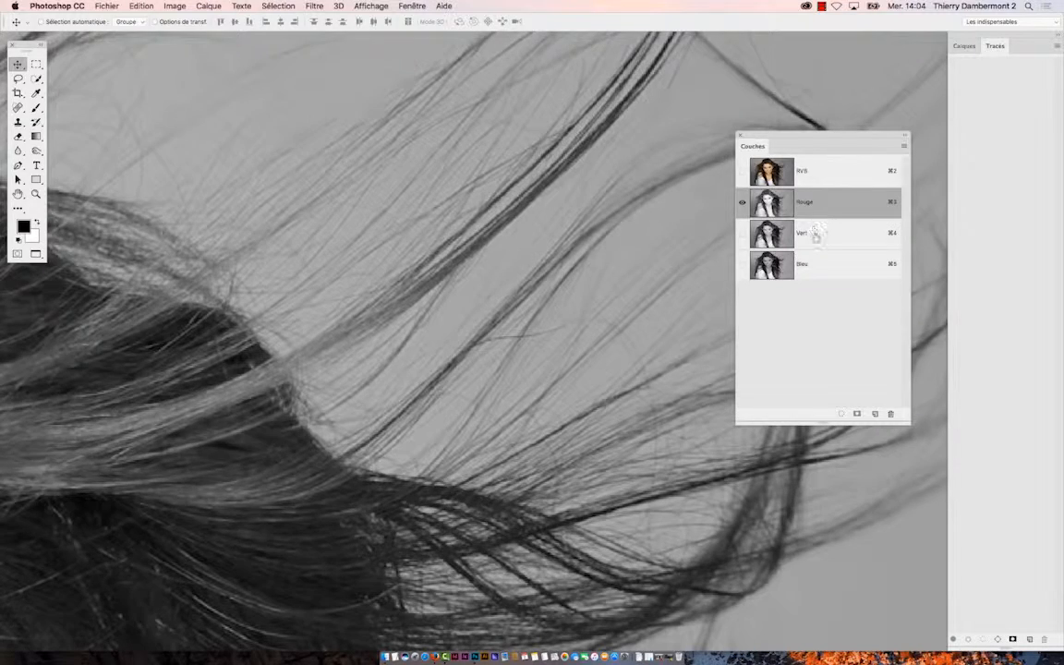
pyautogui.click(820, 265)
# Step: Restore the RVB composite display and bring the whole portrait back into view
pyautogui.click(815, 176)
pyautogui.scroll(-6, 520, 290)
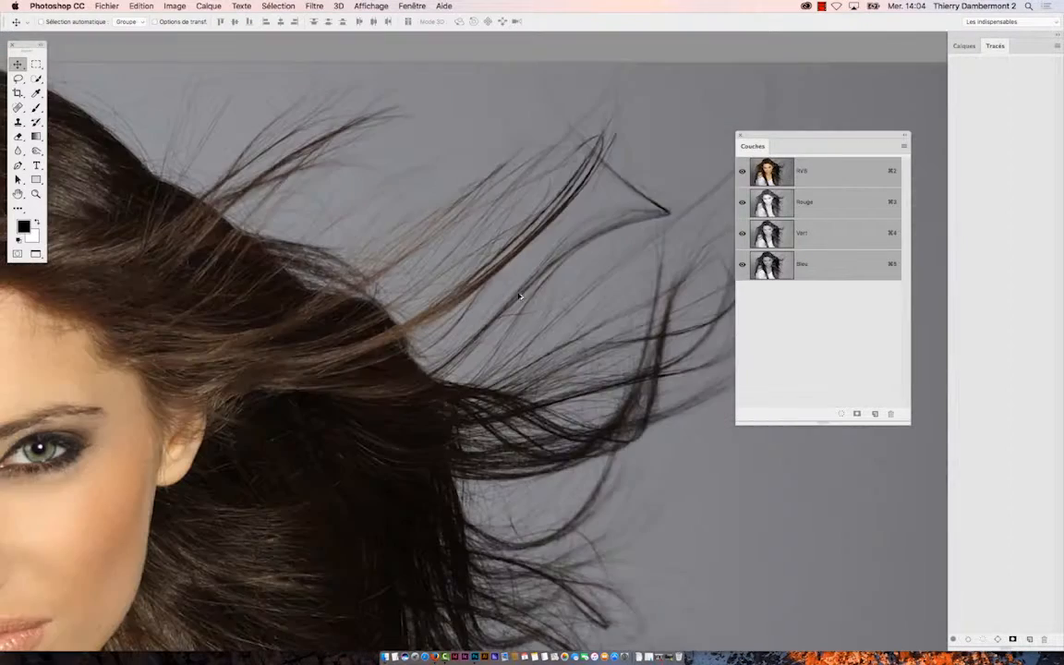
pyautogui.scroll(-5, 522, 311)
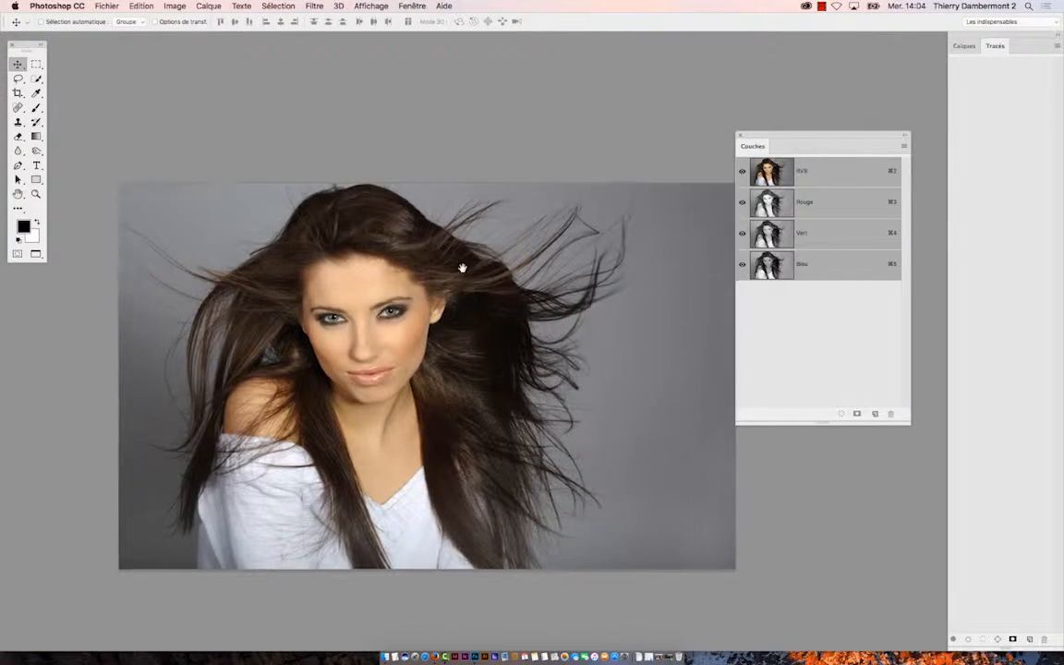
pyautogui.scroll(-3, 457, 189)
pyautogui.hscroll(3, 457, 190)
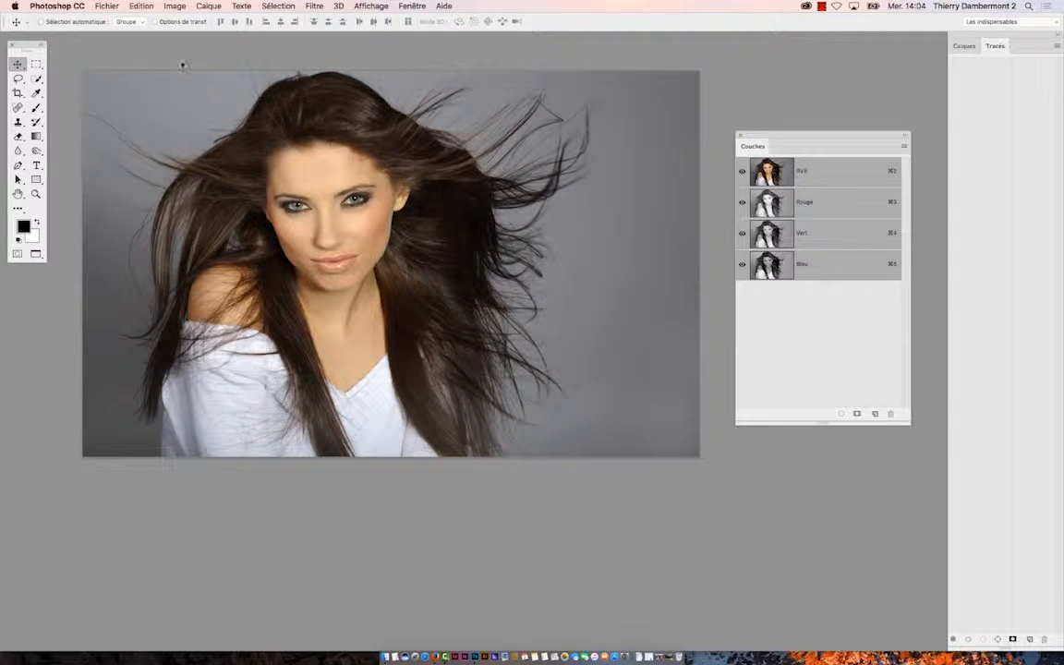
# Step: Open the Opérations command for the portrait and move its dialog clear of the woman's hair
pyautogui.click(174, 6)
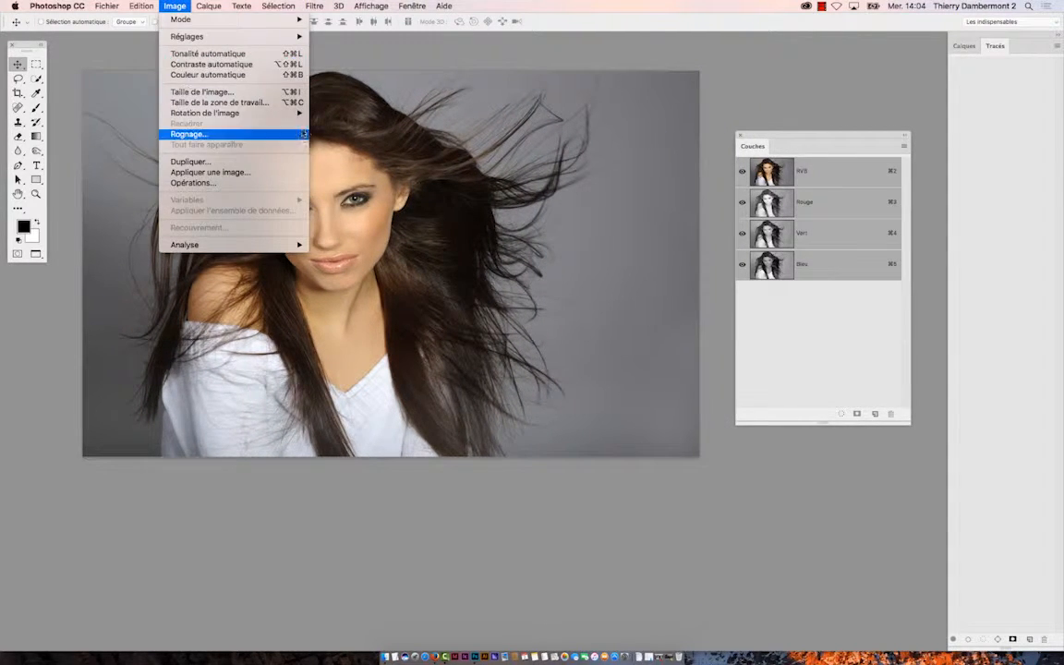
pyautogui.moveTo(237, 111)
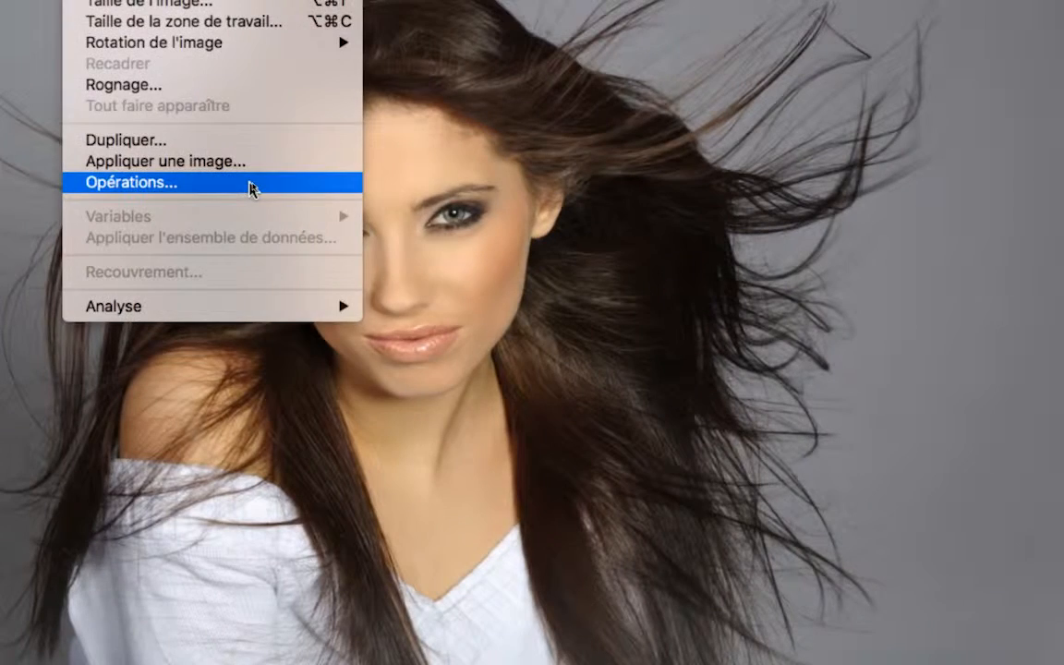
pyautogui.click(251, 184)
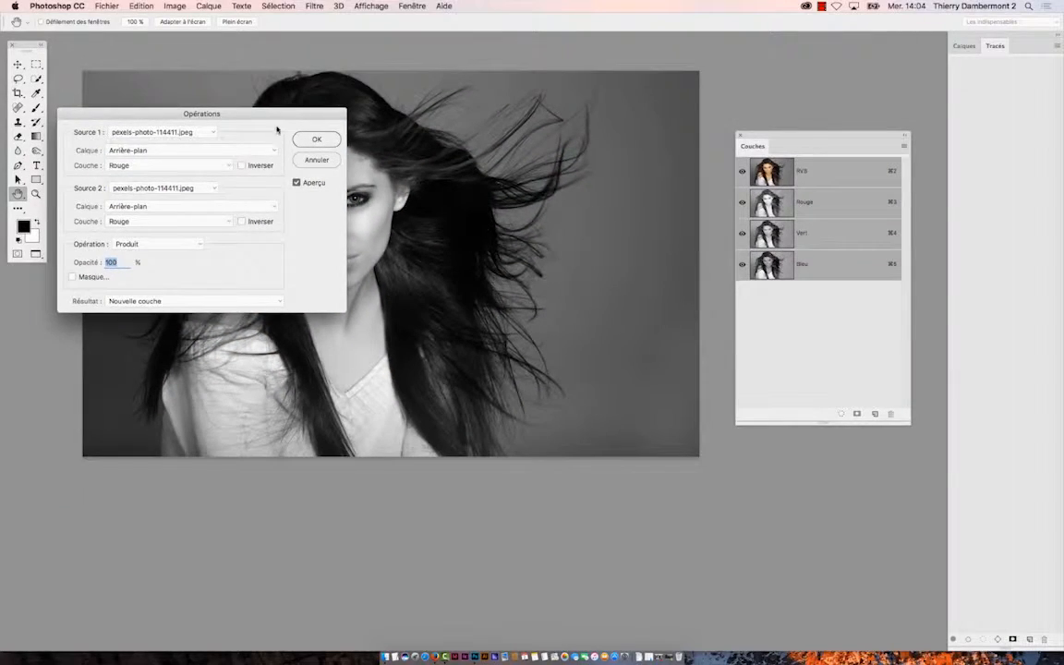
pyautogui.moveTo(251, 112); pyautogui.dragTo(808, 62)
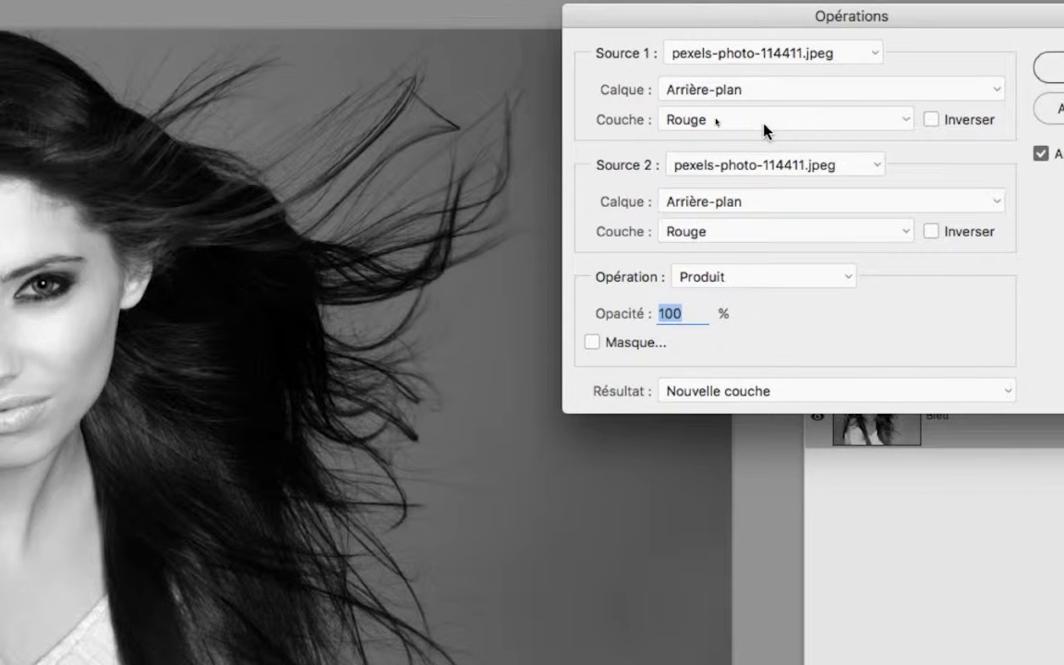
# Step: Look through the channel choices of Source 1 and Source 2 and the available blending operations, repositioning the Opérations dialog beside the hair
pyautogui.click(746, 127)
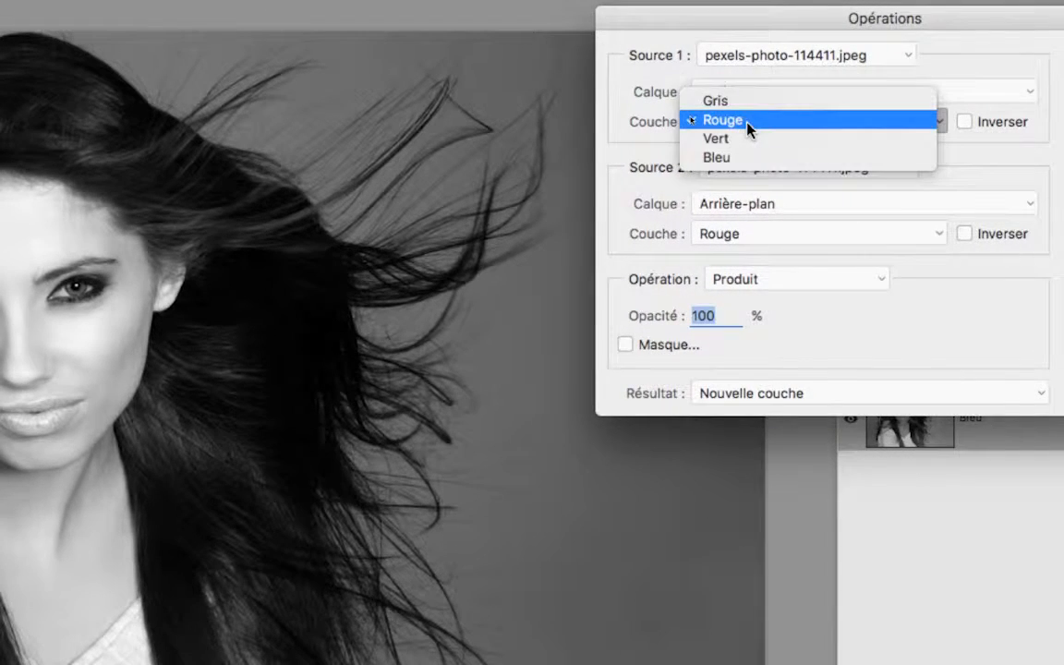
pyautogui.click(748, 129)
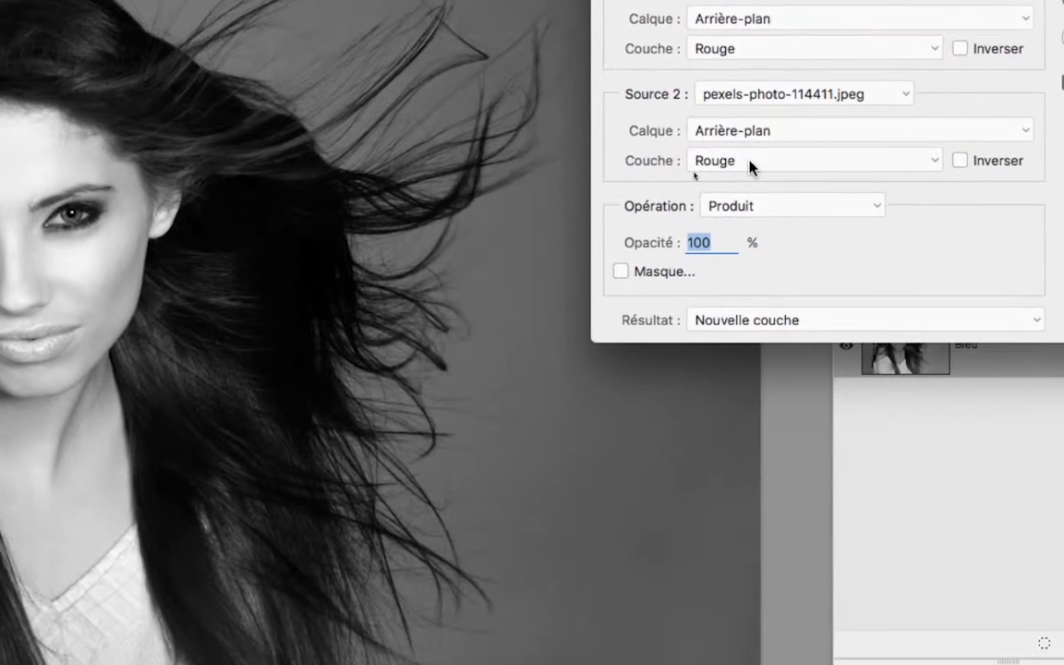
pyautogui.click(752, 198)
pyautogui.click(753, 198)
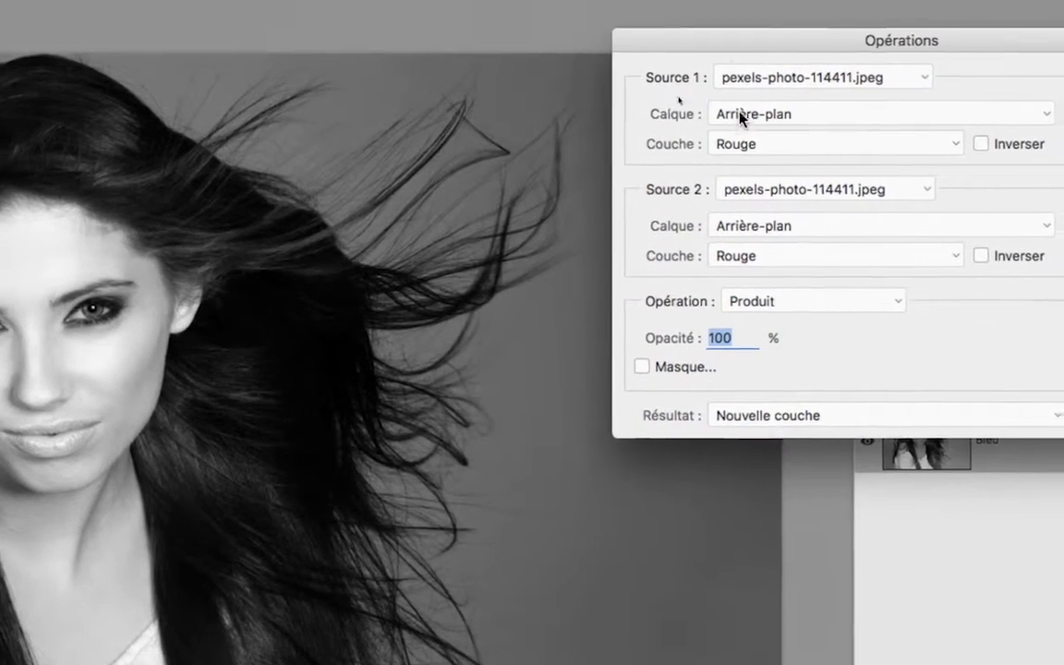
pyautogui.moveTo(722, 39); pyautogui.dragTo(669, 107)
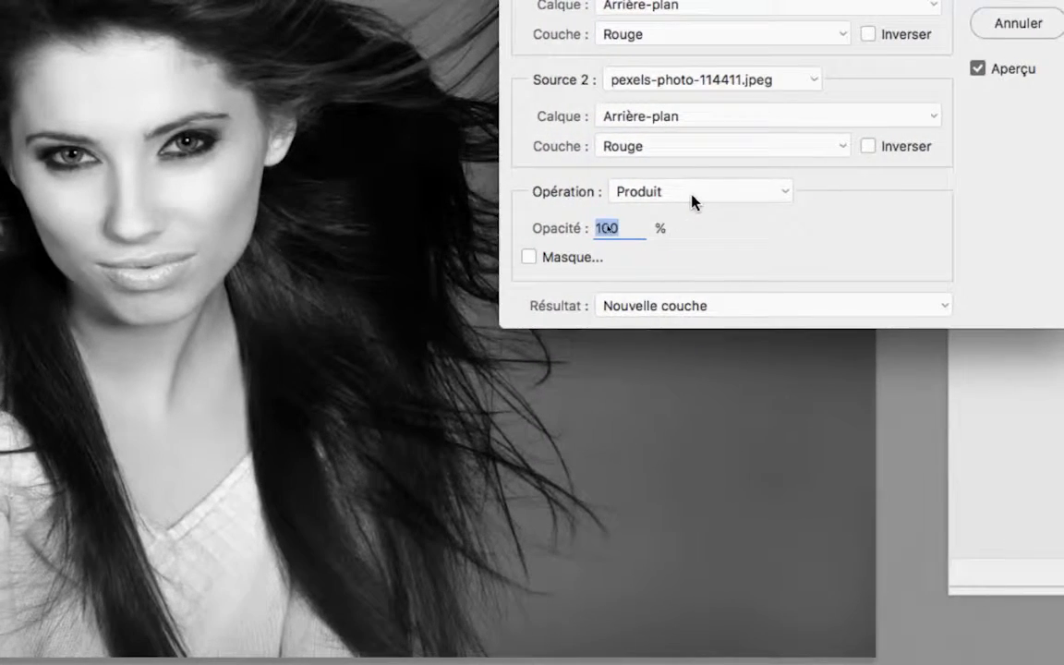
pyautogui.click(713, 193)
pyautogui.click(692, 194)
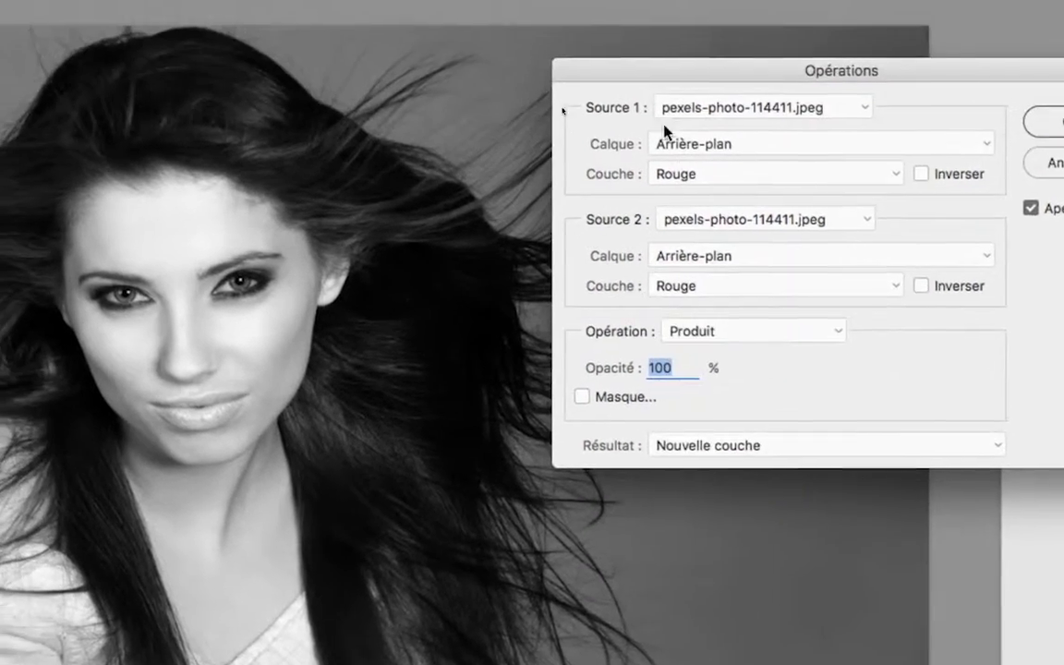
pyautogui.moveTo(652, 106); pyautogui.dragTo(714, 101)
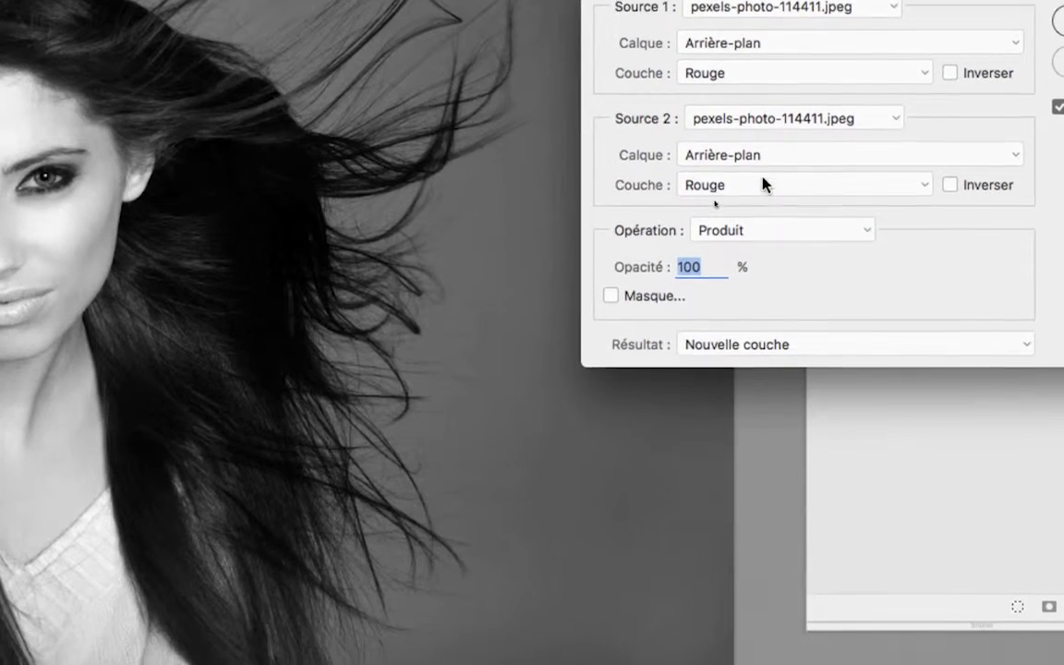
# Step: Set the Source 1 channel to Vert and the Source 2 channel to Bleu
pyautogui.click(763, 184)
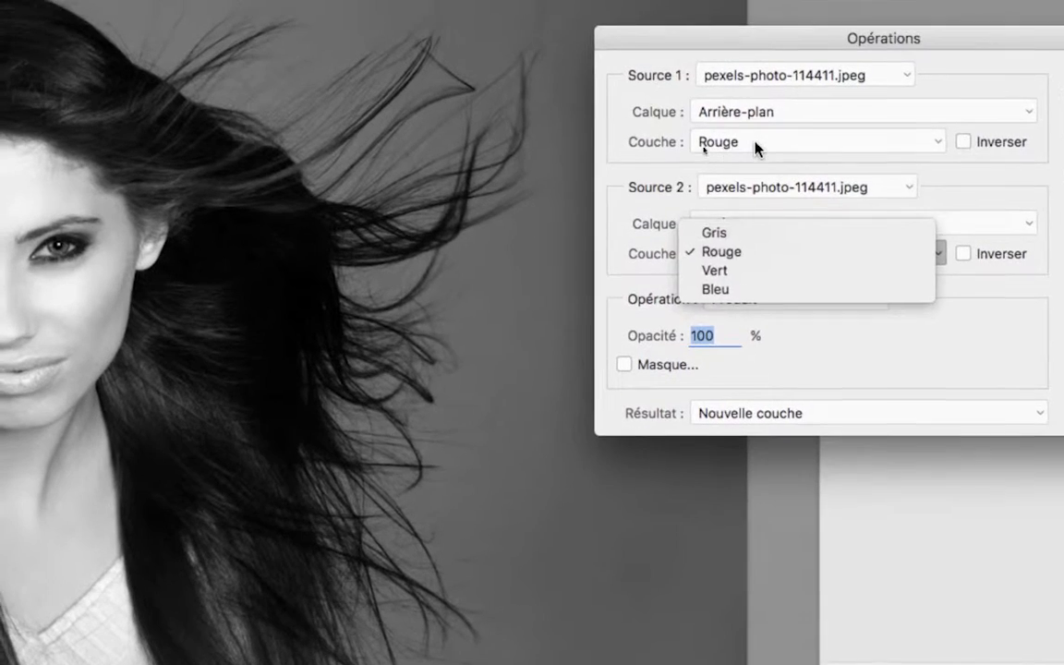
pyautogui.click(755, 146)
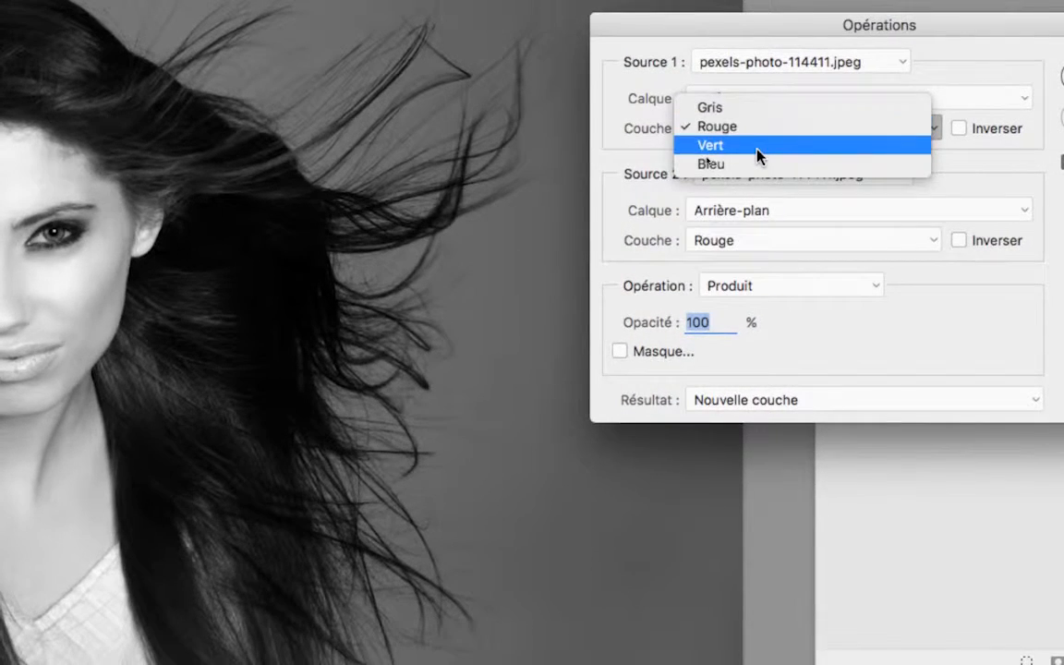
pyautogui.click(757, 160)
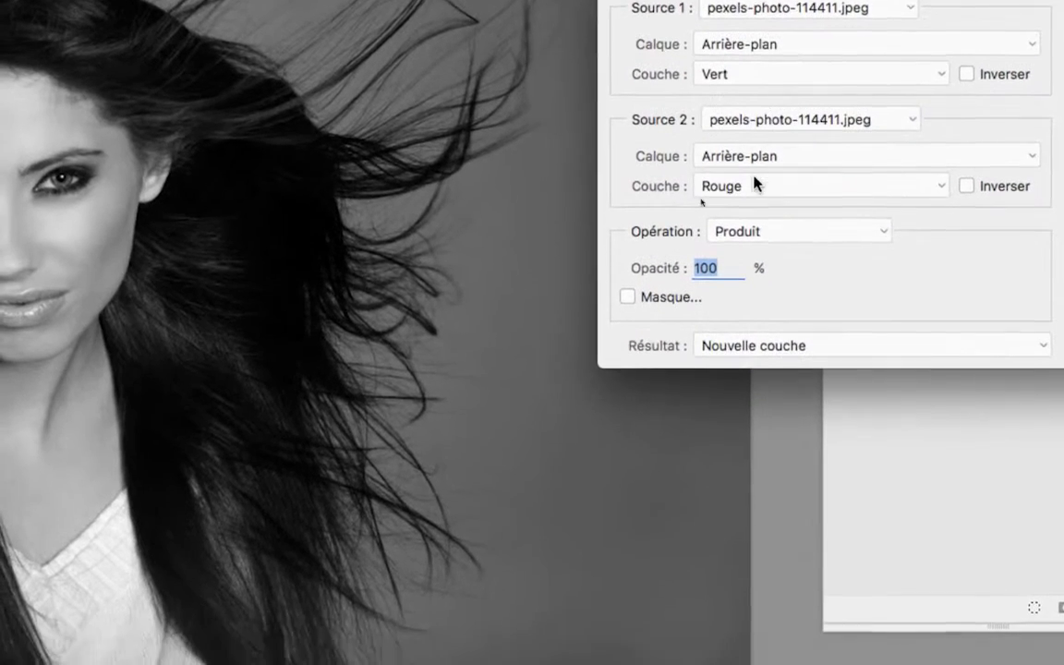
pyautogui.click(756, 239)
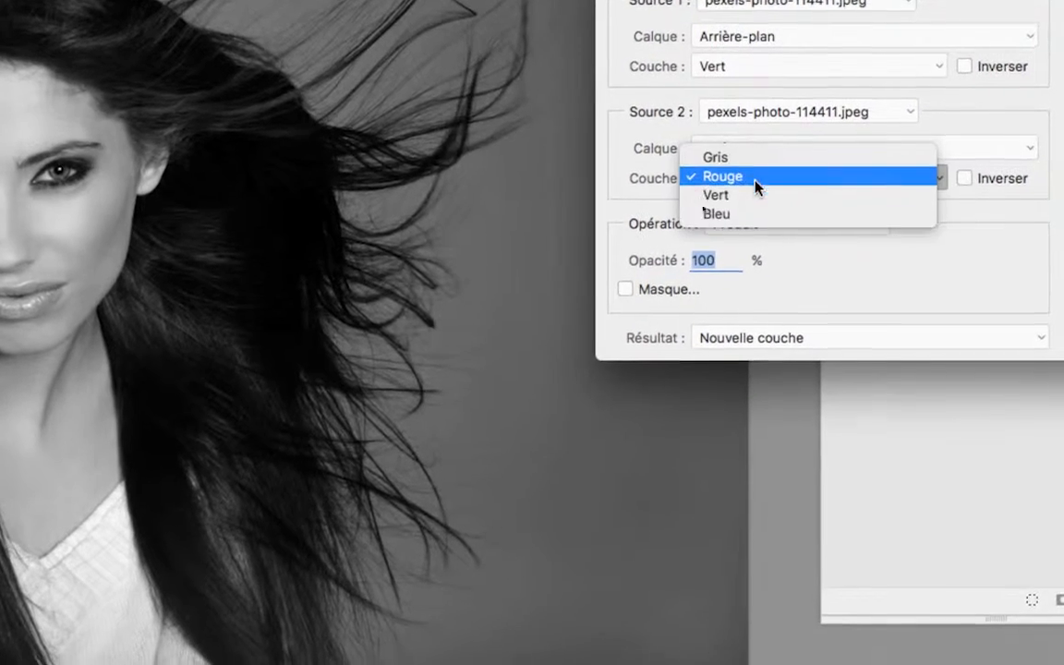
pyautogui.click(752, 256)
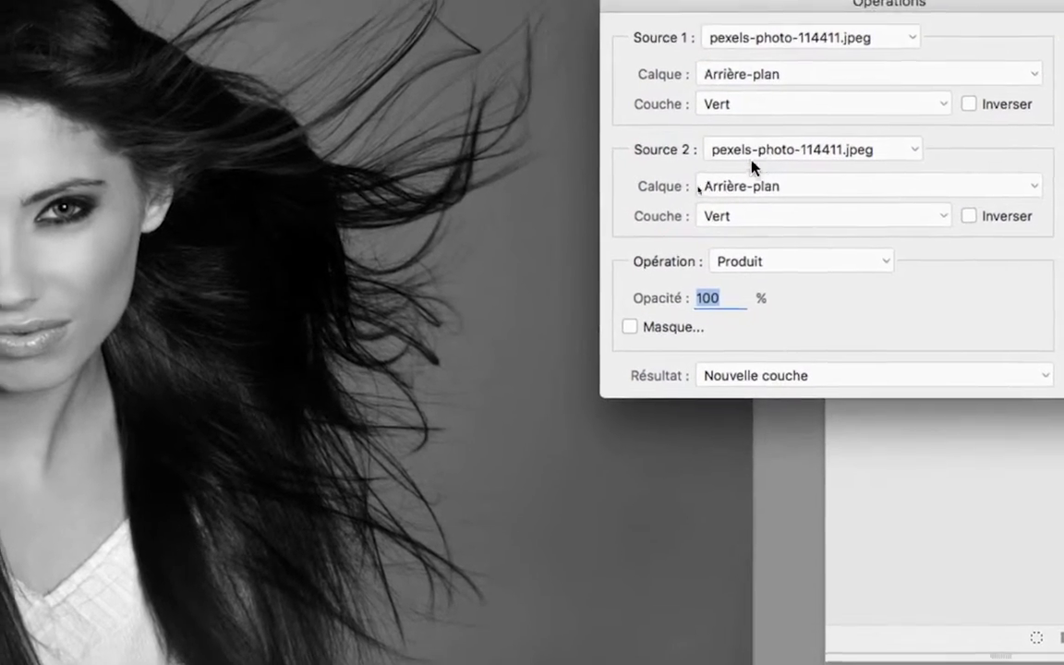
pyautogui.click(755, 179)
pyautogui.click(755, 187)
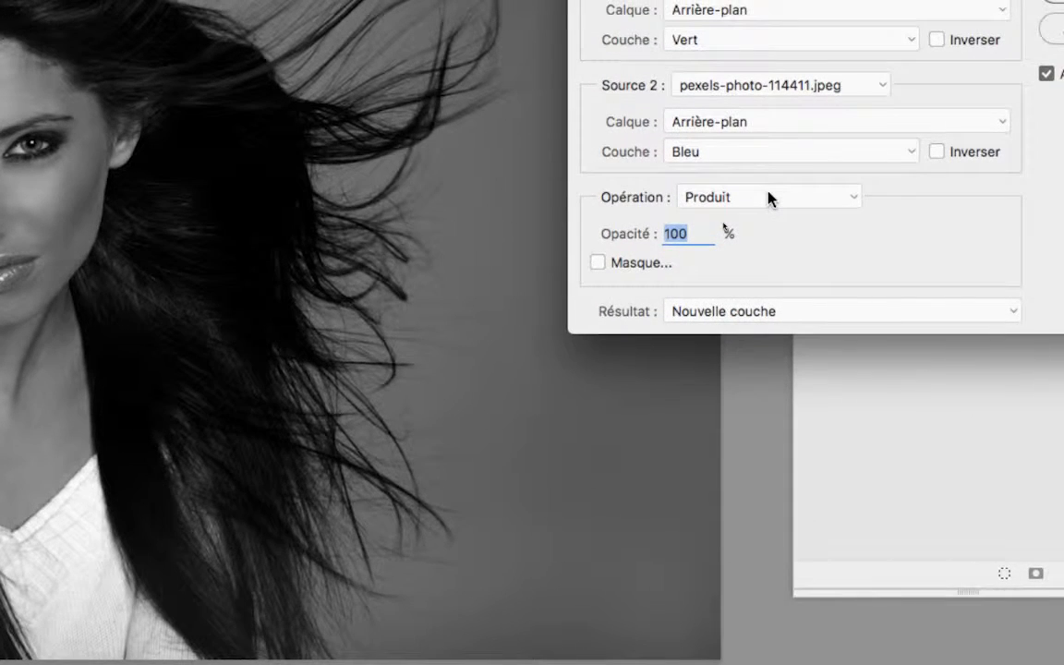
# Step: Try the Densité couleur +, Densité linéaire +, Eclaircir and Obscurcir blending operations on the two source channels
pyautogui.click(770, 198)
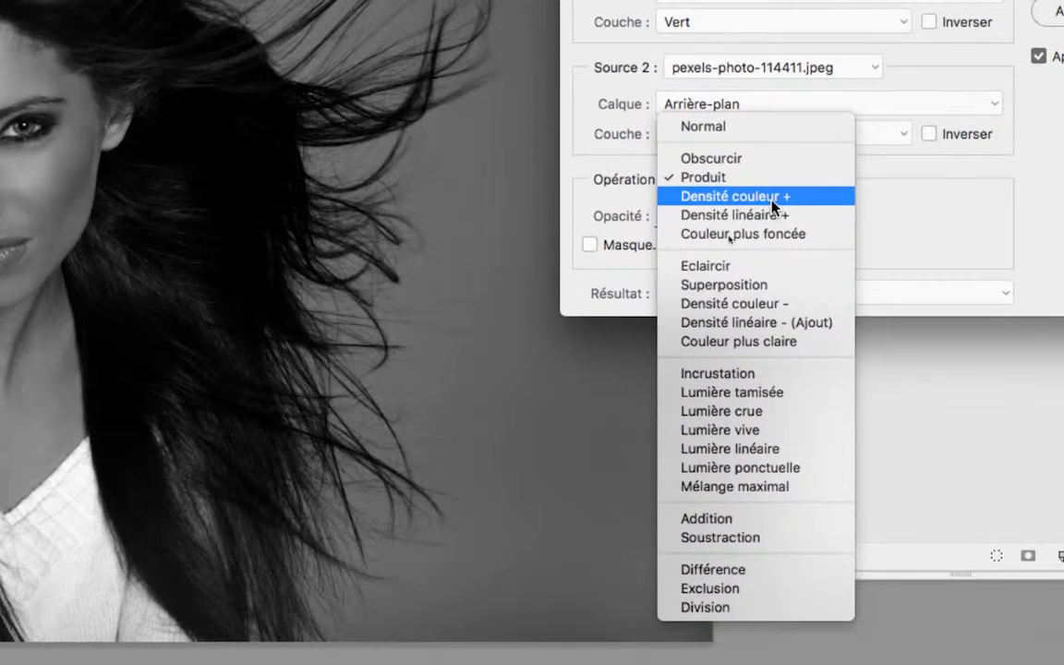
pyautogui.click(771, 197)
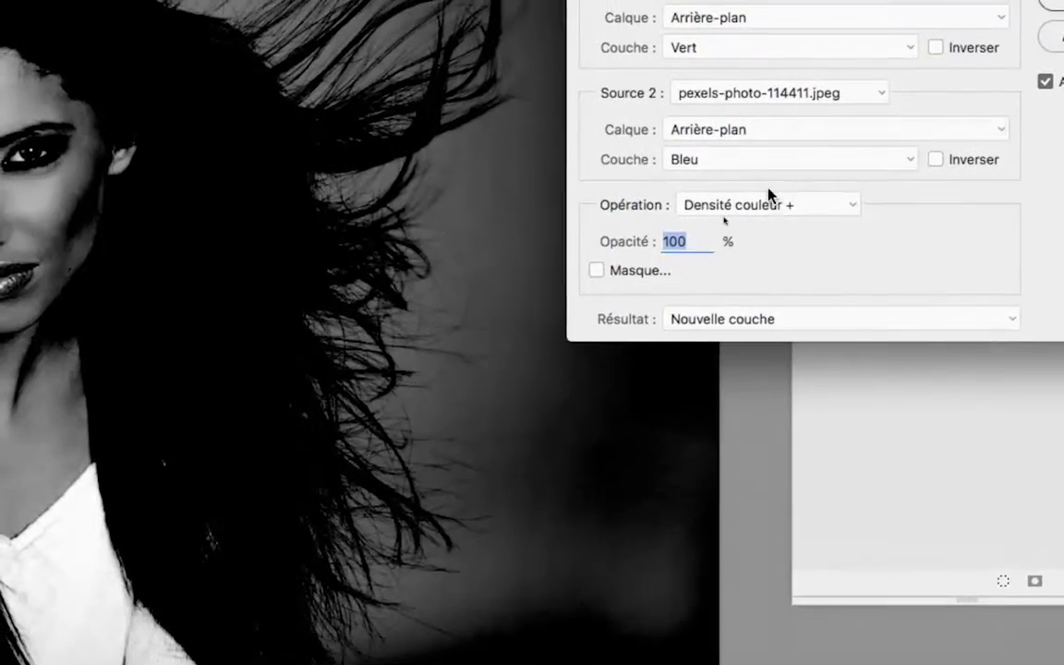
pyautogui.click(769, 180)
pyautogui.click(771, 200)
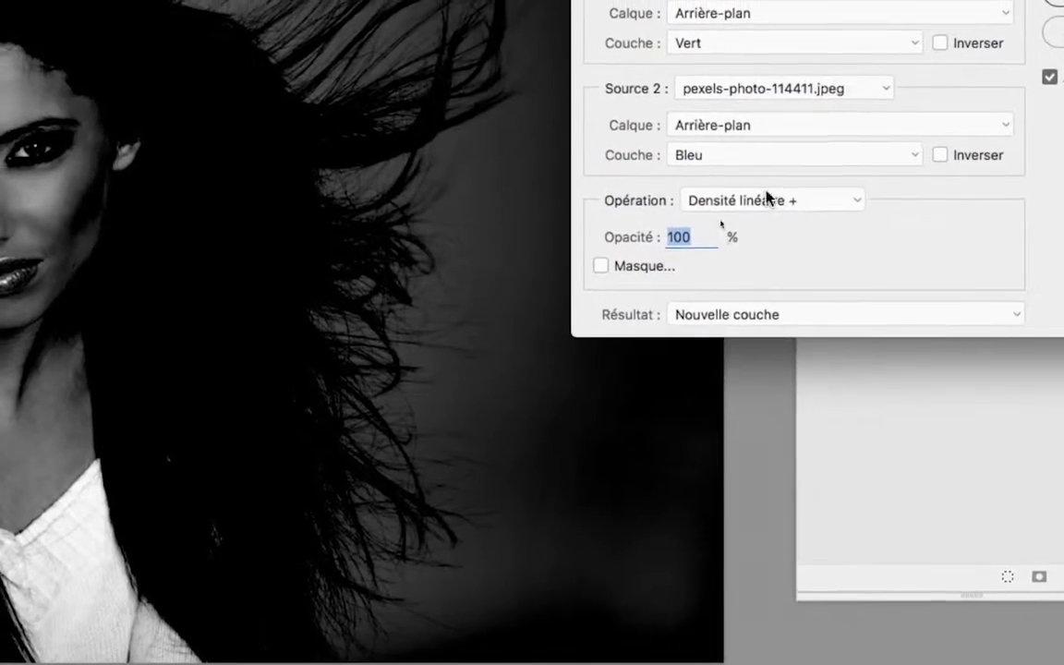
pyautogui.click(769, 181)
pyautogui.click(771, 189)
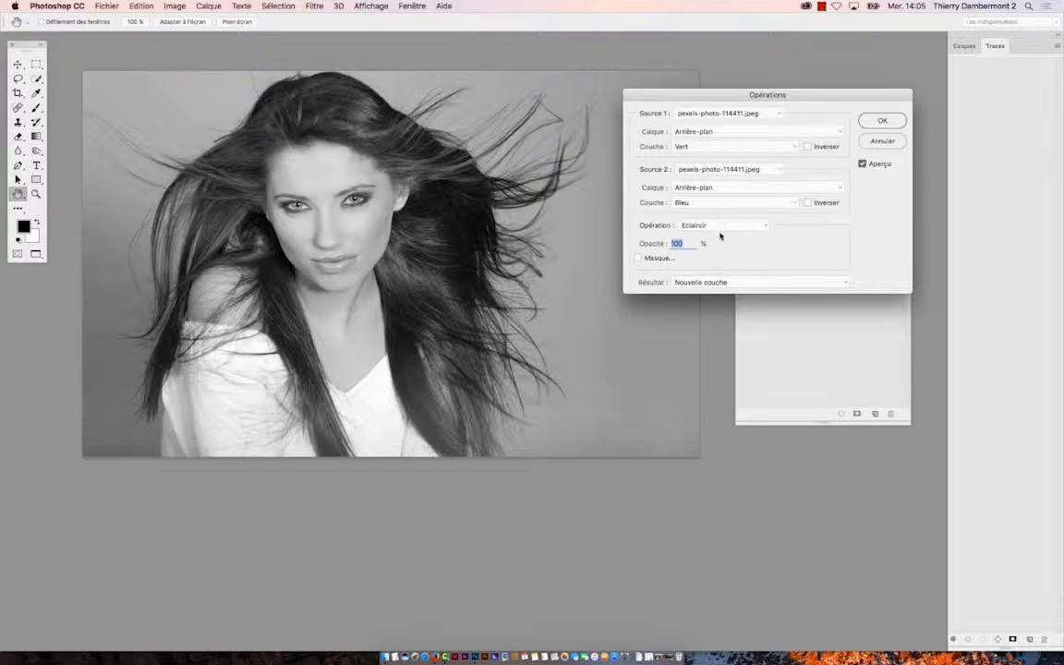
pyautogui.click(718, 226)
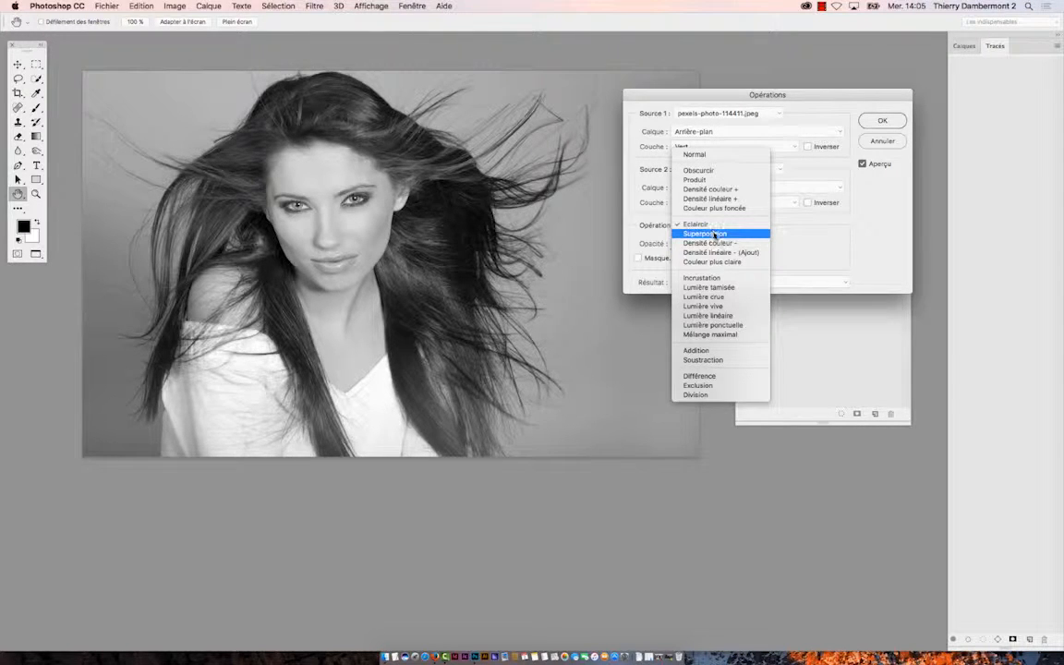
pyautogui.click(713, 172)
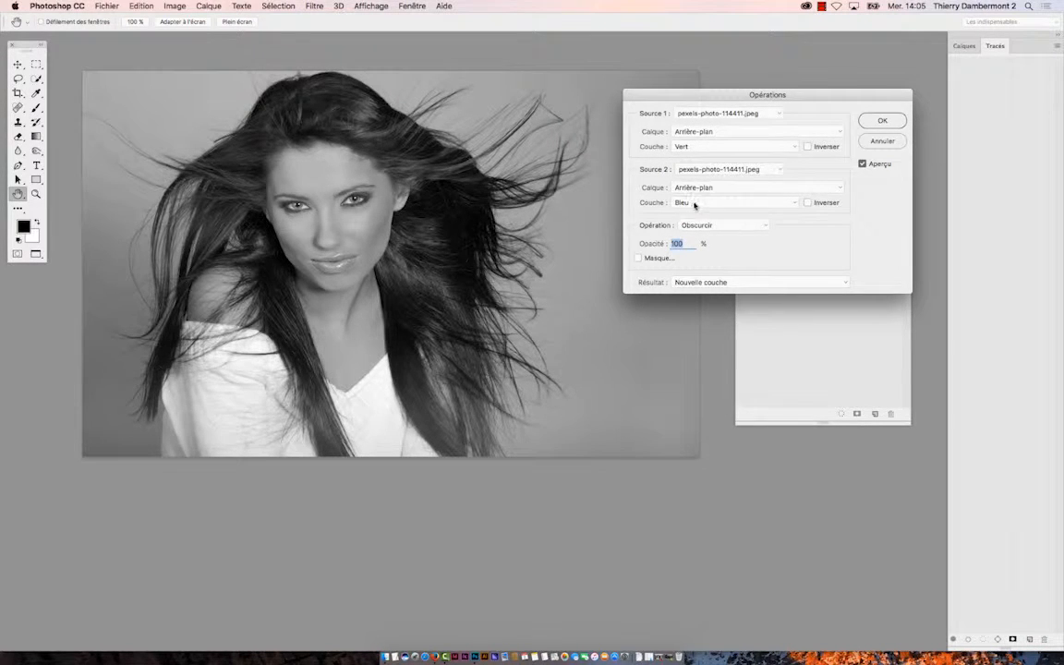
# Step: Try Rouge as the Source 1 channel with Vert and Bleu as Source 2, and test inverting the Source 2 channel
pyautogui.click(695, 203)
pyautogui.click(708, 194)
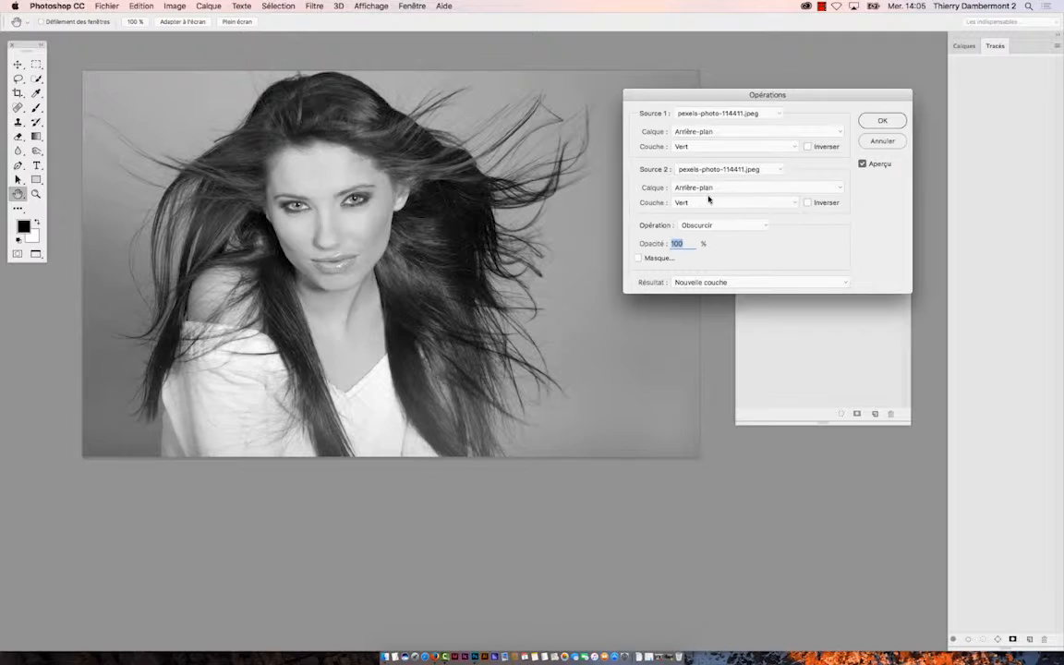
pyautogui.click(689, 147)
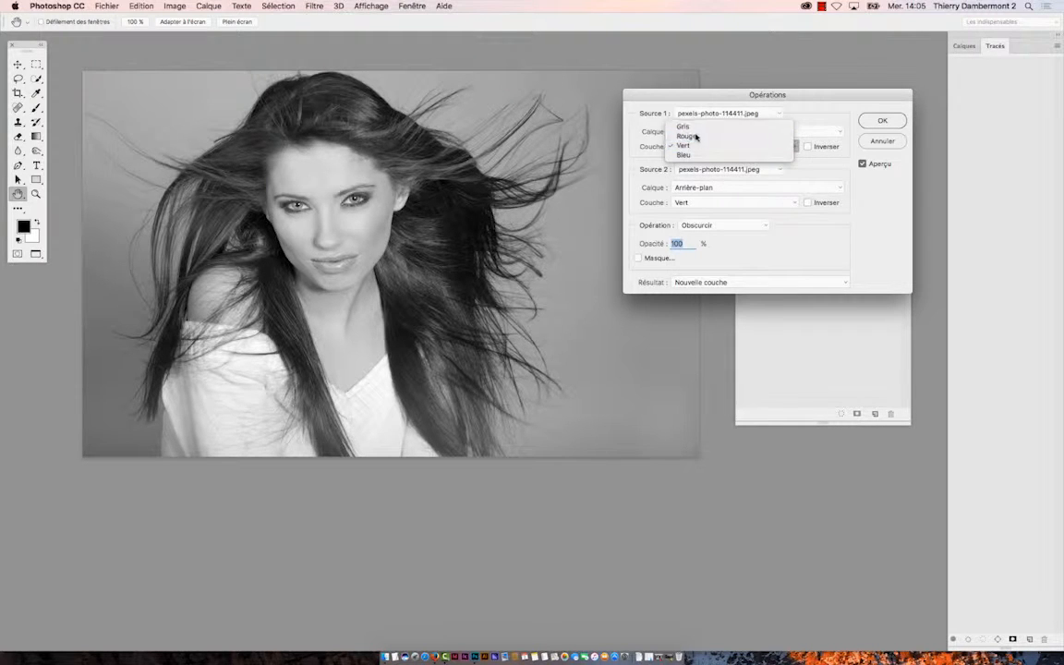
pyautogui.click(696, 136)
pyautogui.click(703, 203)
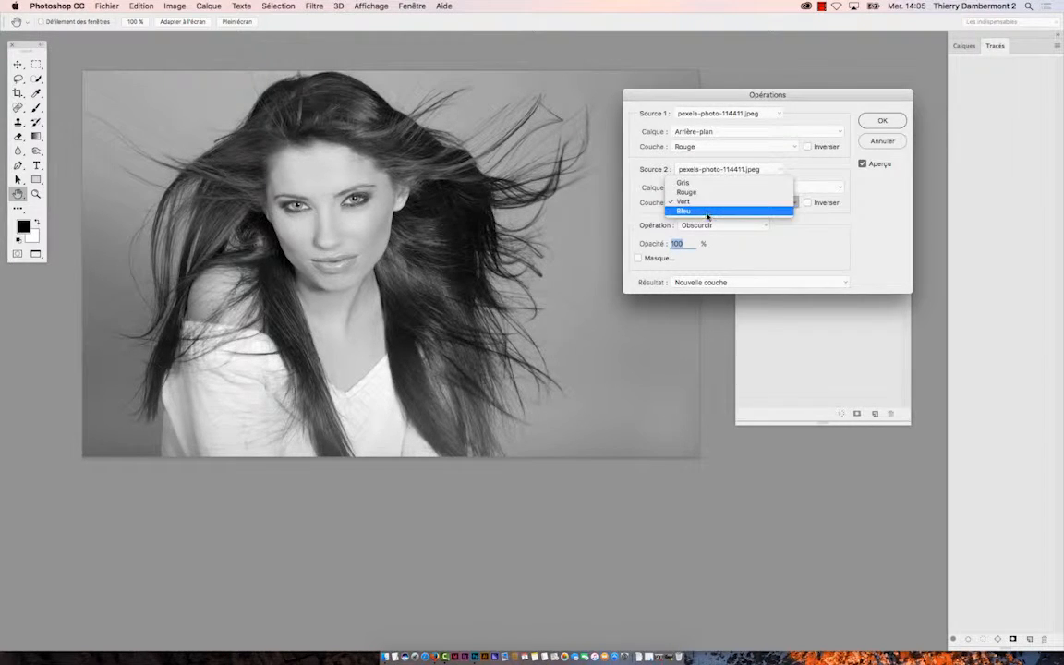
pyautogui.click(707, 213)
pyautogui.click(807, 202)
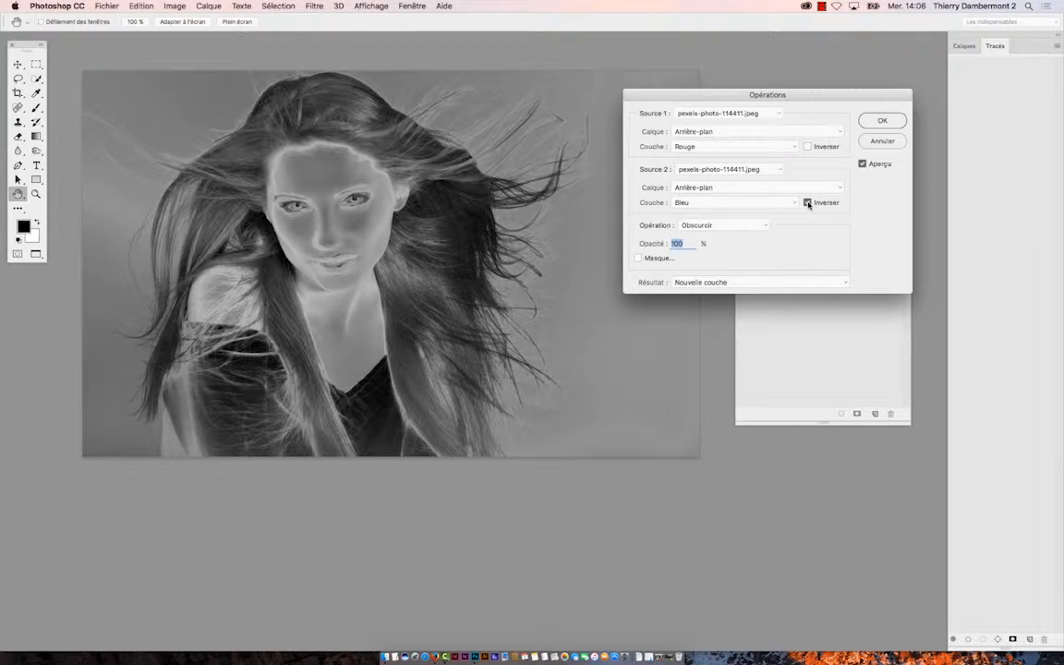
pyautogui.click(807, 202)
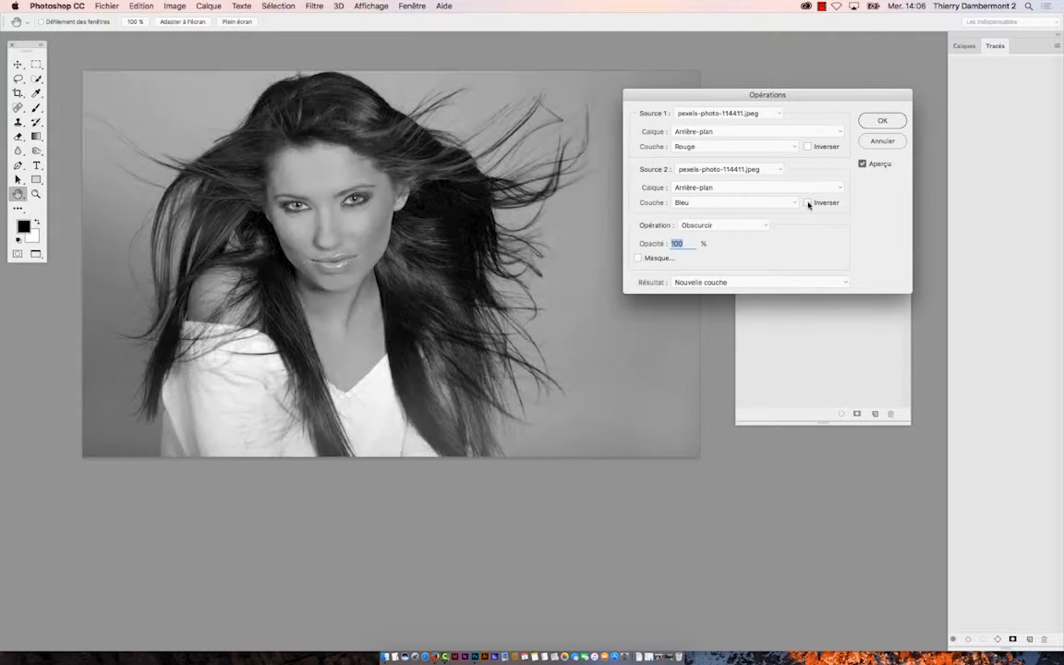
# Step: Set the Source 1 channel to Bleu and the blending operation to Incrustation
pyautogui.click(679, 146)
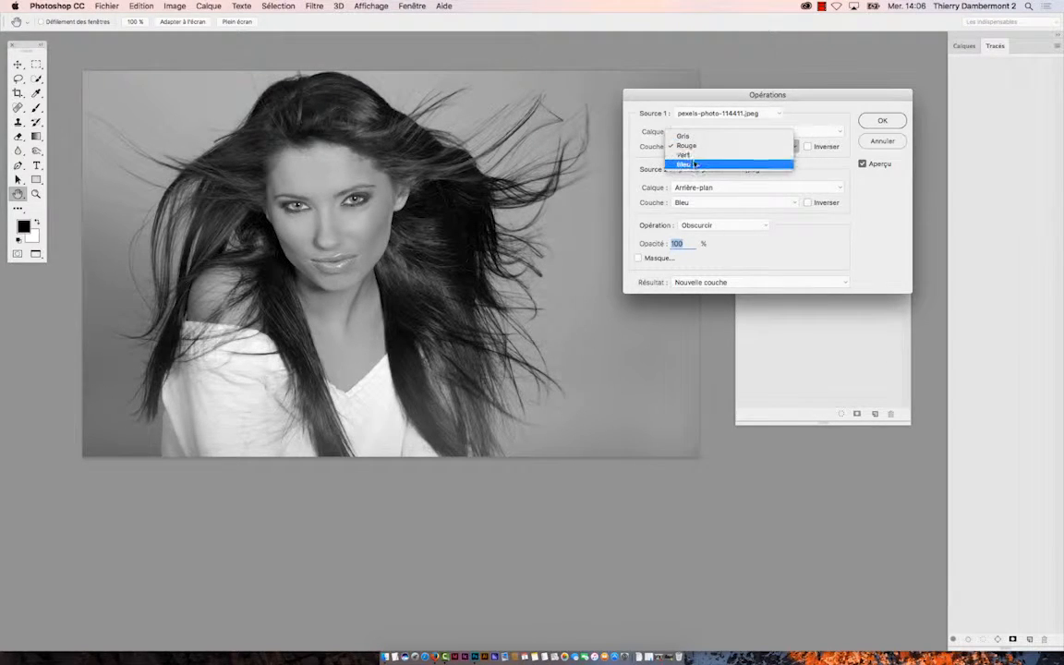
pyautogui.click(688, 164)
pyautogui.click(711, 224)
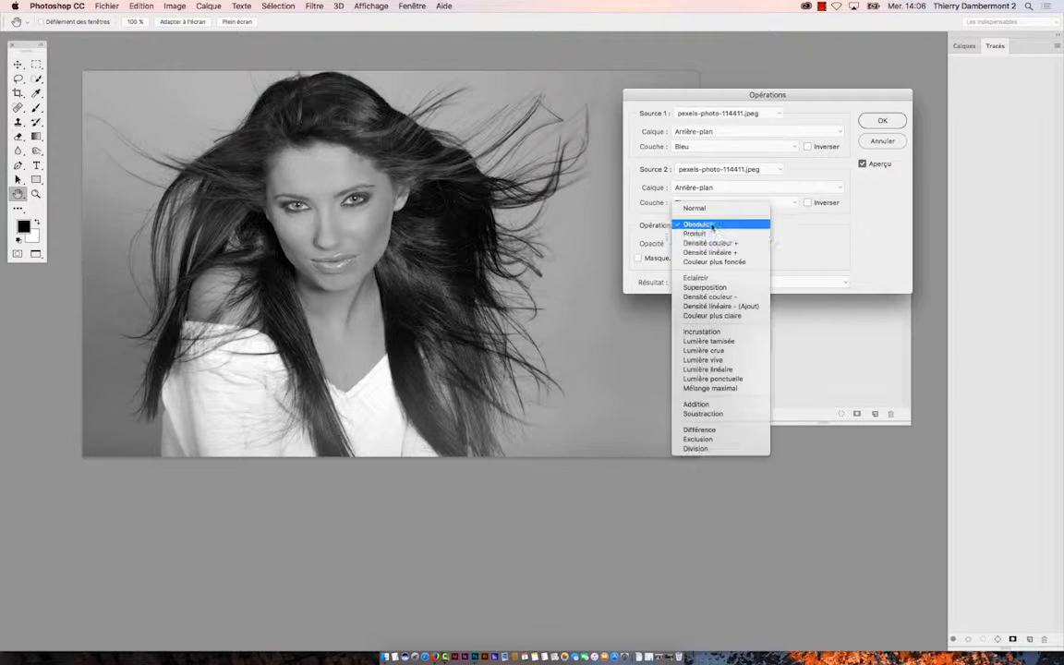
pyautogui.click(724, 330)
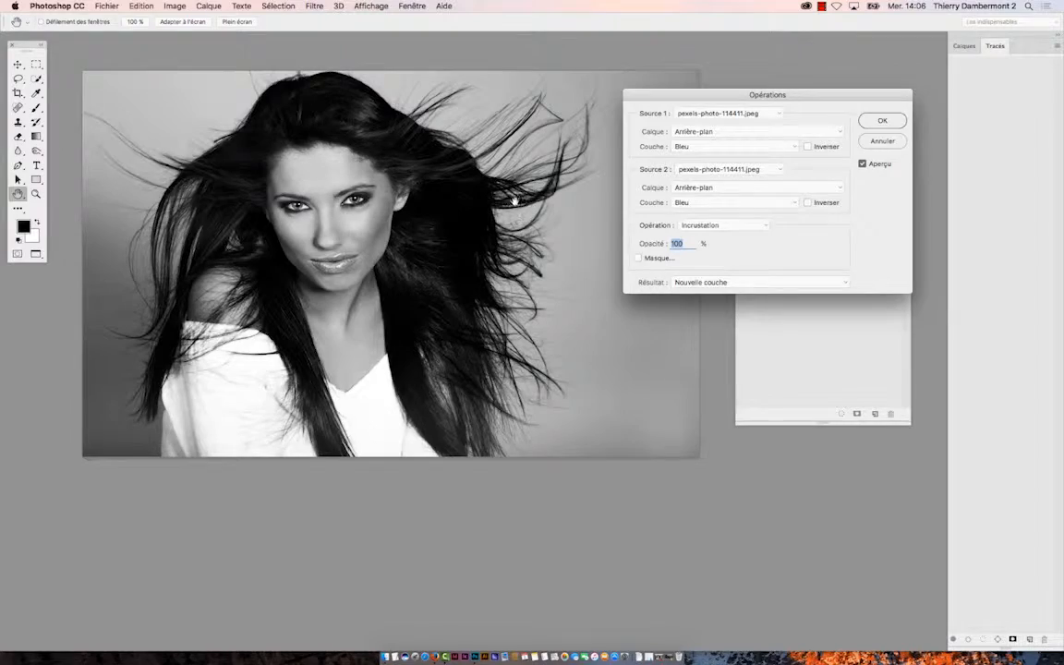
# Step: Compare the fine hair strands up close with the Incrustation preview switched on and off
pyautogui.scroll(10, 504, 192)
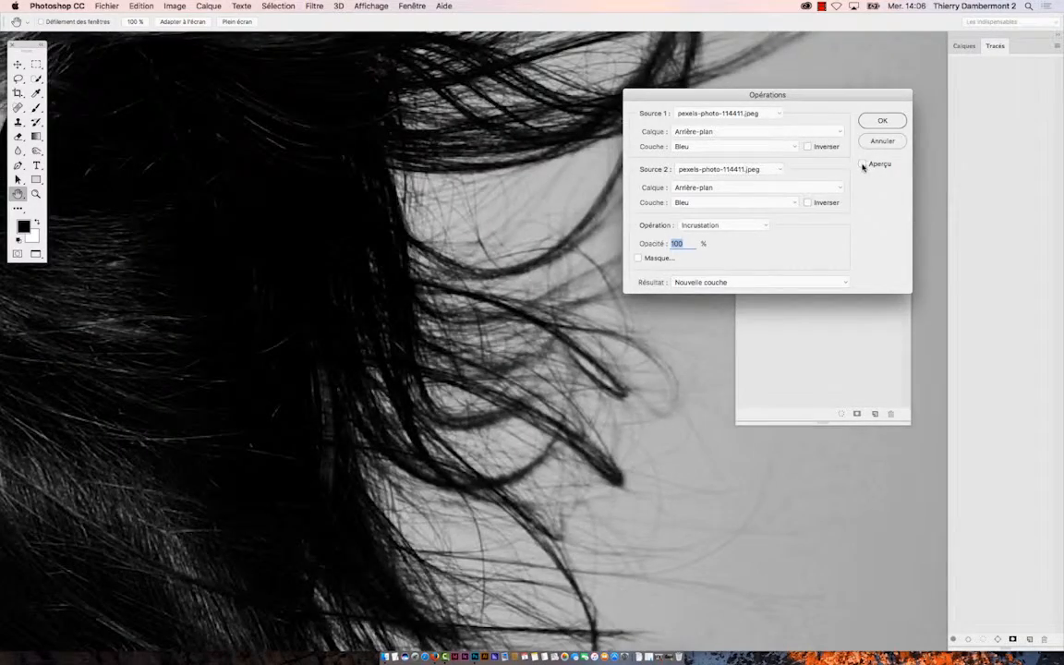
pyautogui.click(863, 164)
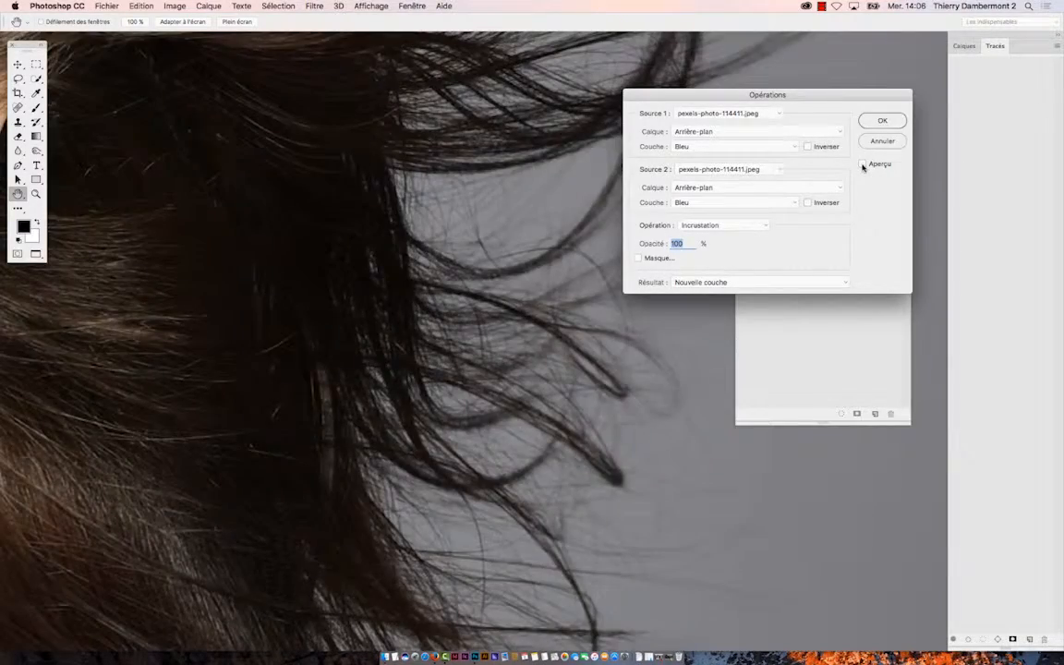
pyautogui.click(863, 165)
pyautogui.click(863, 164)
pyautogui.click(863, 164)
pyautogui.click(861, 165)
pyautogui.click(862, 164)
pyautogui.click(862, 164)
pyautogui.click(862, 165)
# Step: Try the Lumière vive blending operation with Vert as both the Source 1 and Source 2 channels
pyautogui.click(733, 226)
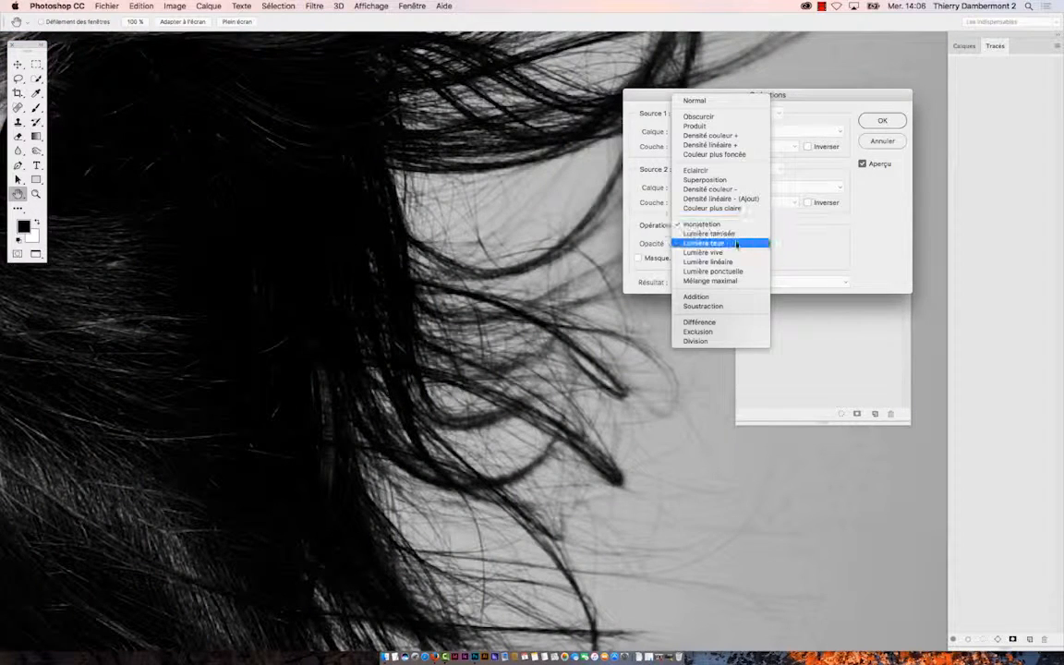
pyautogui.click(736, 252)
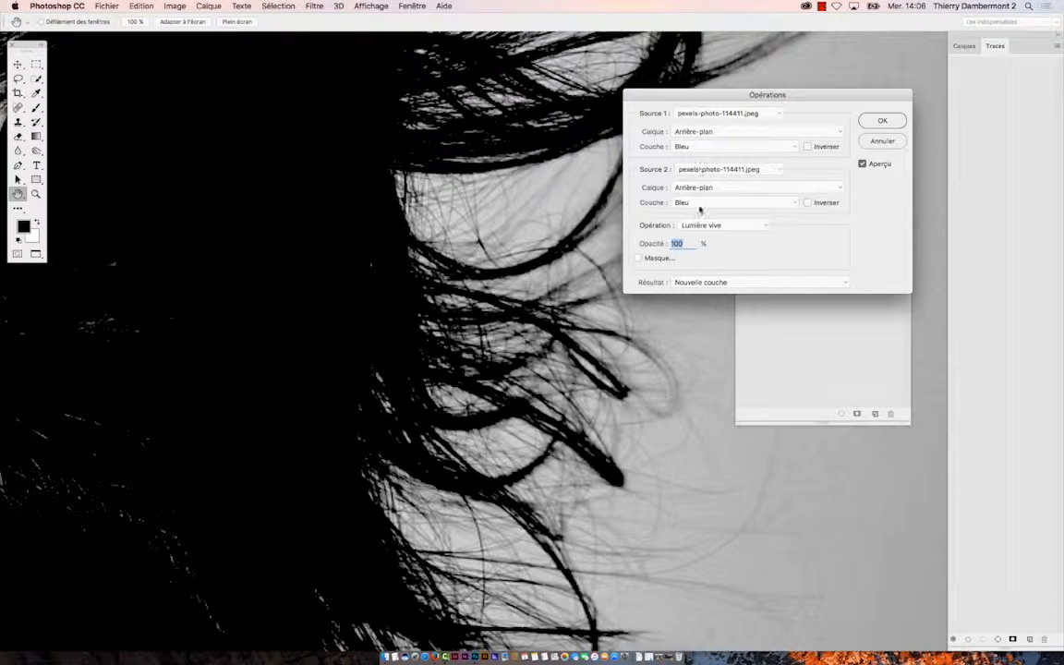
pyautogui.click(688, 146)
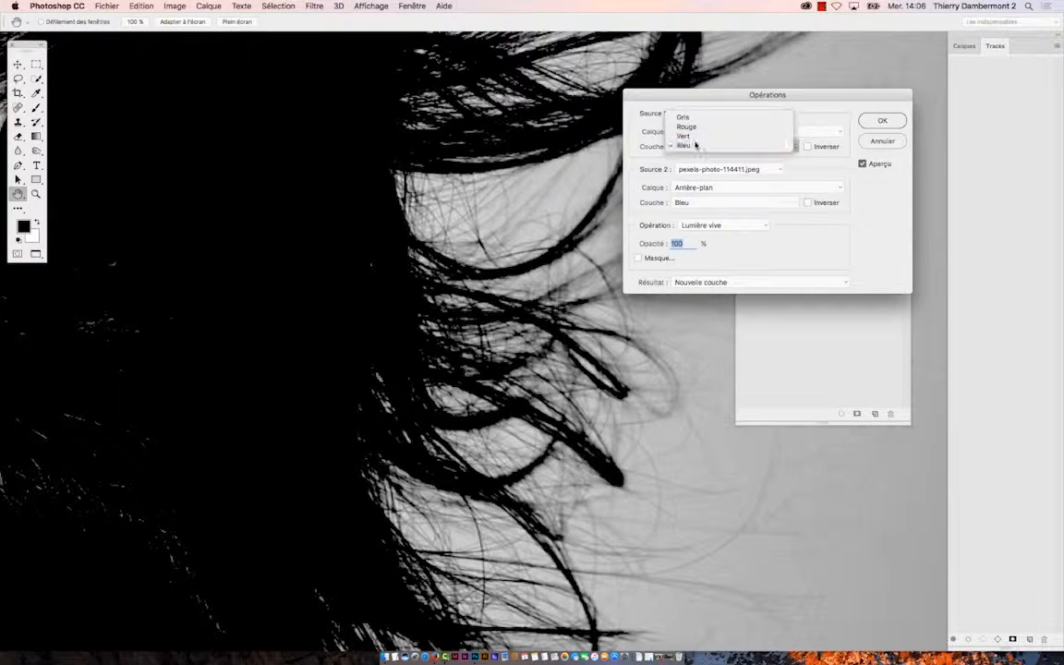
pyautogui.click(691, 135)
pyautogui.click(697, 203)
pyautogui.click(696, 192)
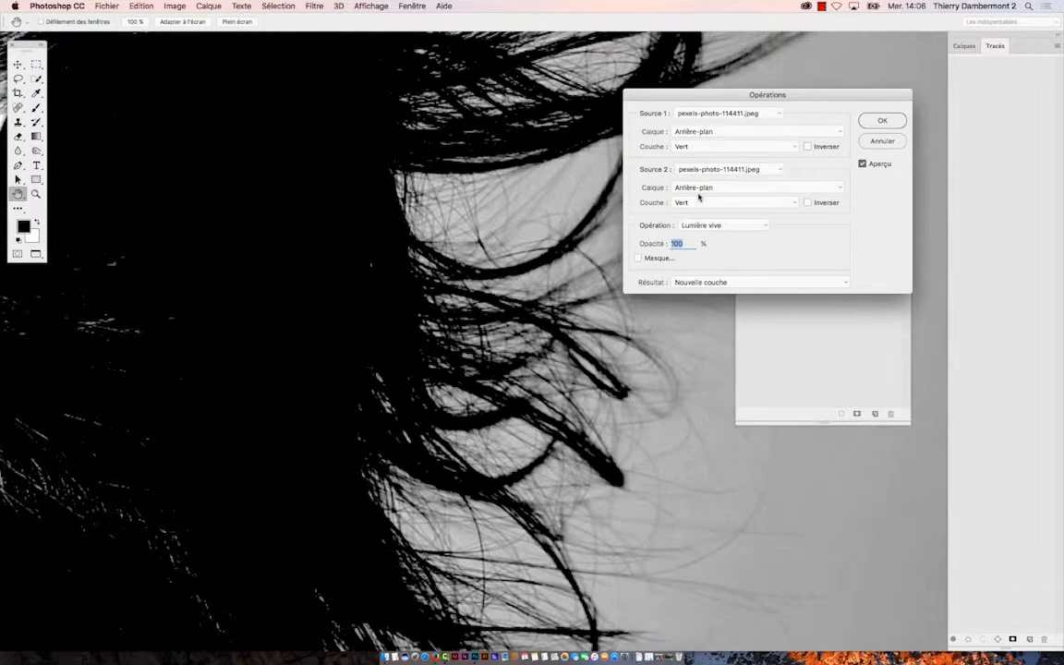
# Step: Set both the Source 1 and Source 2 channels back to Bleu
pyautogui.click(694, 147)
pyautogui.click(696, 154)
pyautogui.click(699, 203)
pyautogui.click(699, 211)
# Step: Try the Lumière crue blending operation against Incrustation on the two Bleu channels, and return to Incrustation
pyautogui.click(705, 227)
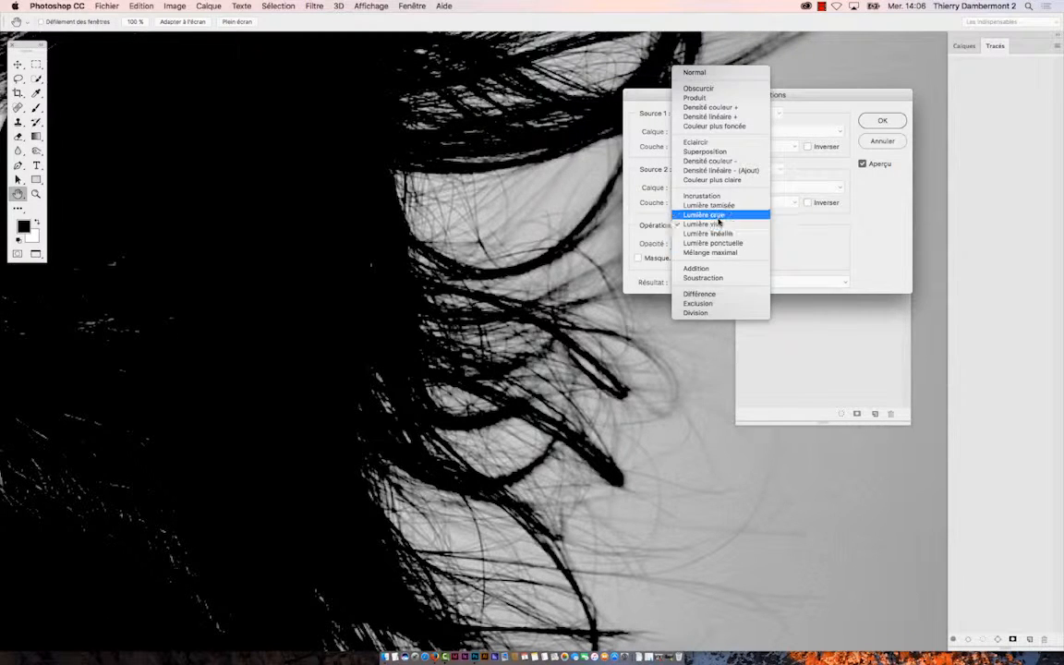
pyautogui.click(718, 218)
pyautogui.click(707, 225)
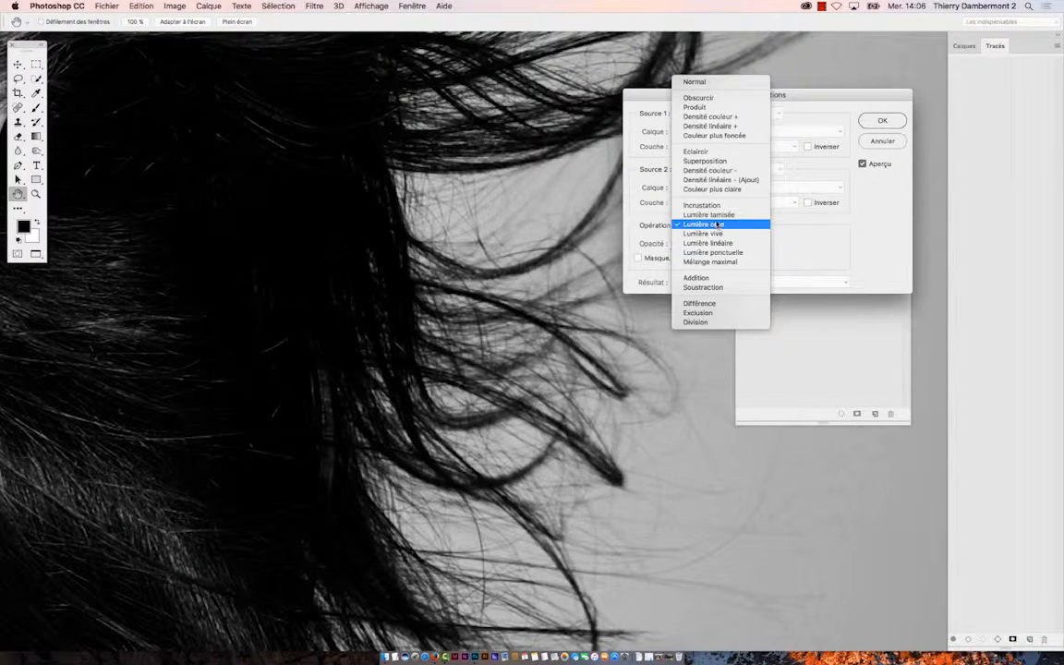
pyautogui.click(790, 230)
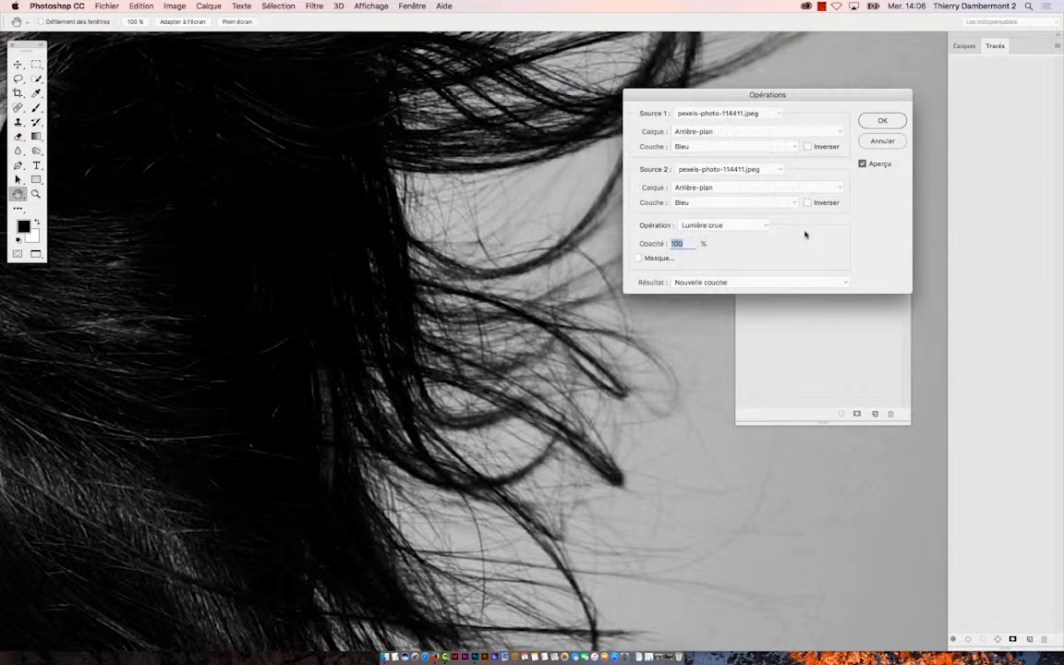
pyautogui.click(711, 226)
pyautogui.click(716, 209)
pyautogui.click(719, 225)
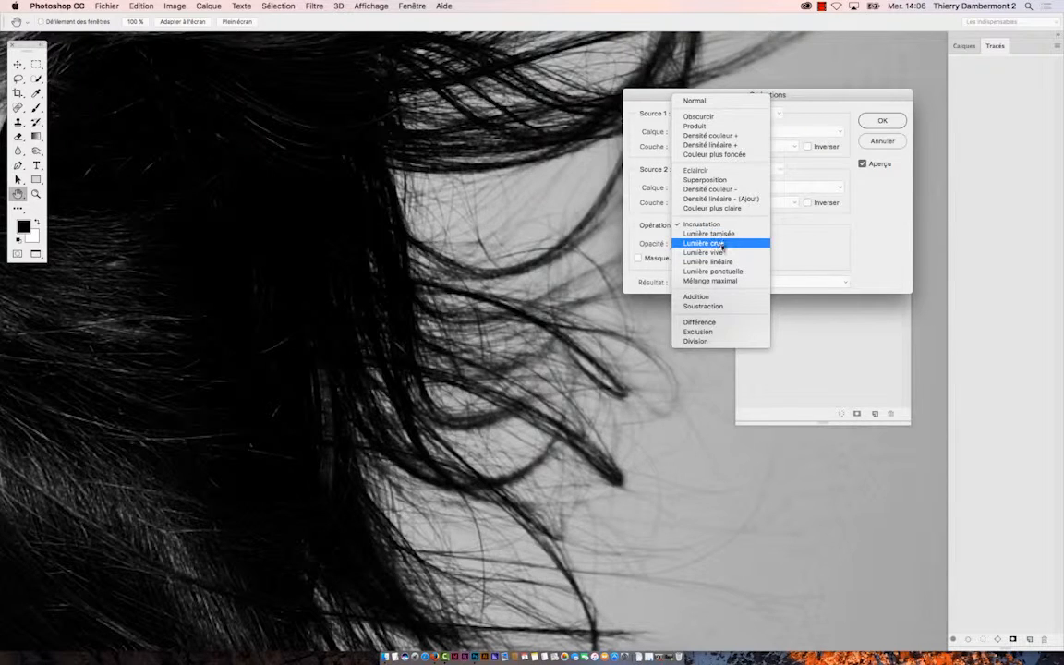
pyautogui.click(722, 244)
pyautogui.click(722, 225)
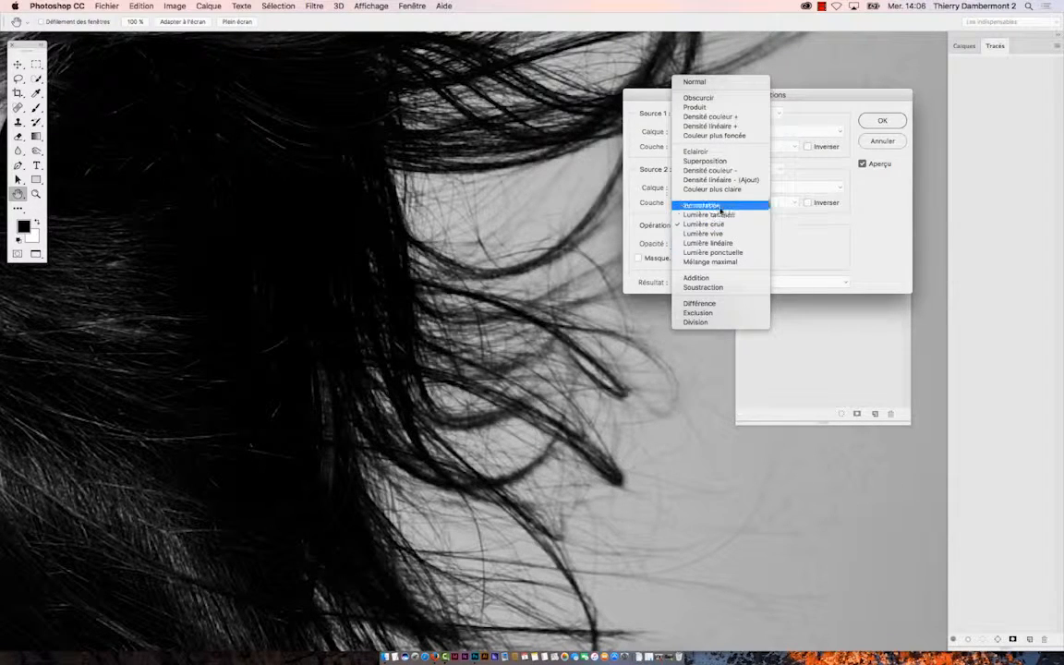
pyautogui.click(721, 207)
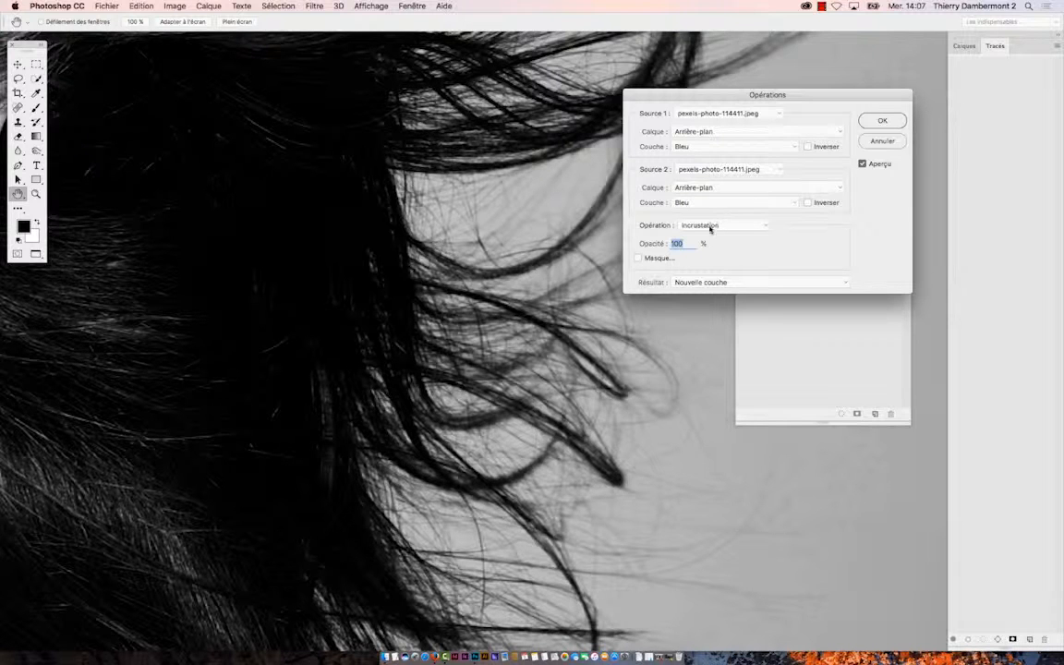
pyautogui.click(722, 226)
pyautogui.click(722, 225)
# Step: Inspect the whole portrait and the flying strands up close with the Incrustation preview switched on and off
pyautogui.click(862, 163)
pyautogui.click(863, 163)
pyautogui.scroll(-5, 535, 250)
pyautogui.scroll(4, 534, 249)
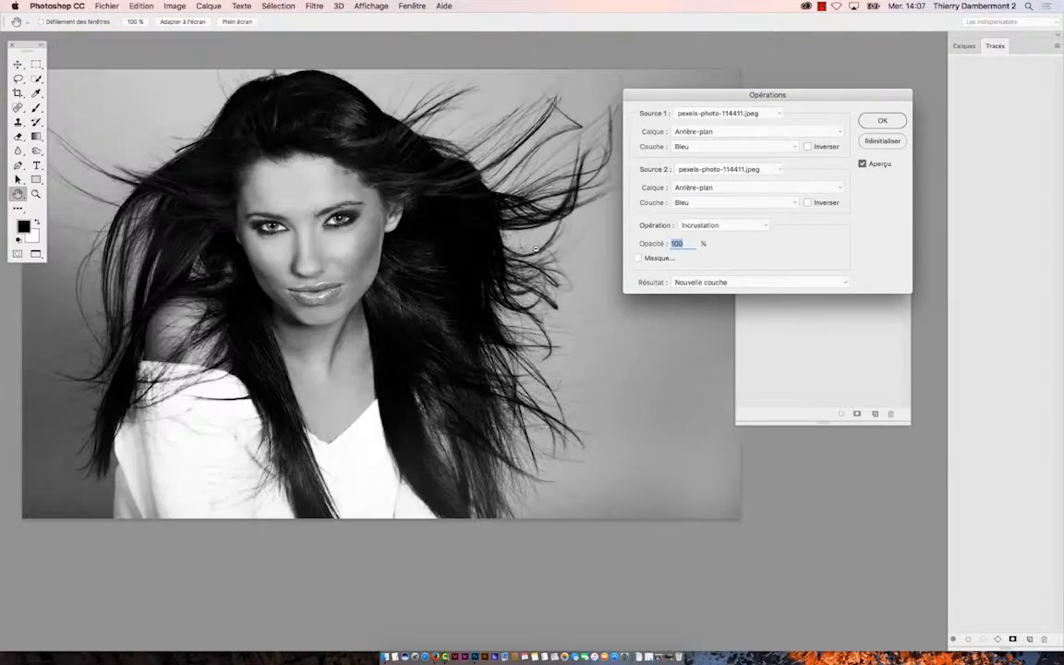
pyautogui.scroll(-1, 485, 220)
pyautogui.scroll(4, 351, 165)
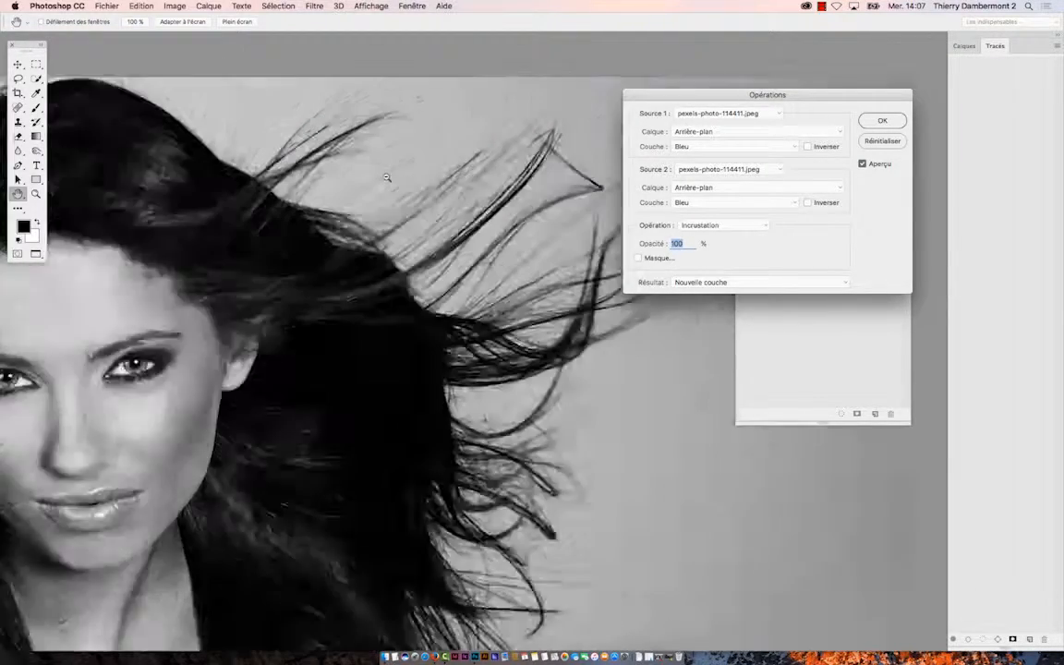
pyautogui.click(862, 164)
pyautogui.click(862, 163)
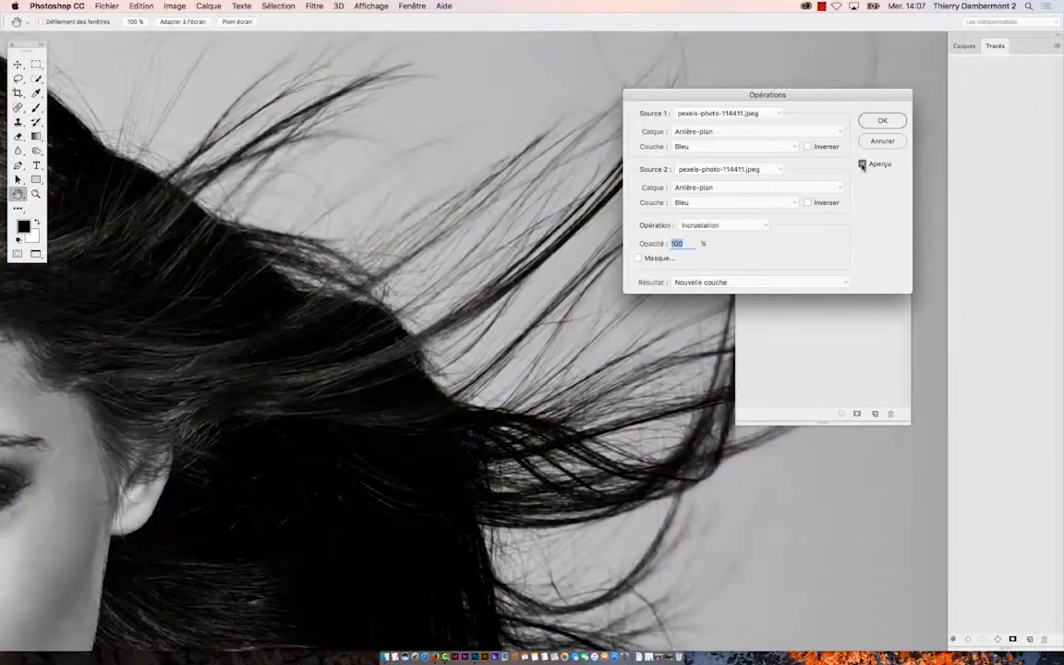
pyautogui.click(862, 163)
pyautogui.click(862, 164)
pyautogui.click(862, 163)
pyautogui.click(863, 163)
pyautogui.click(863, 163)
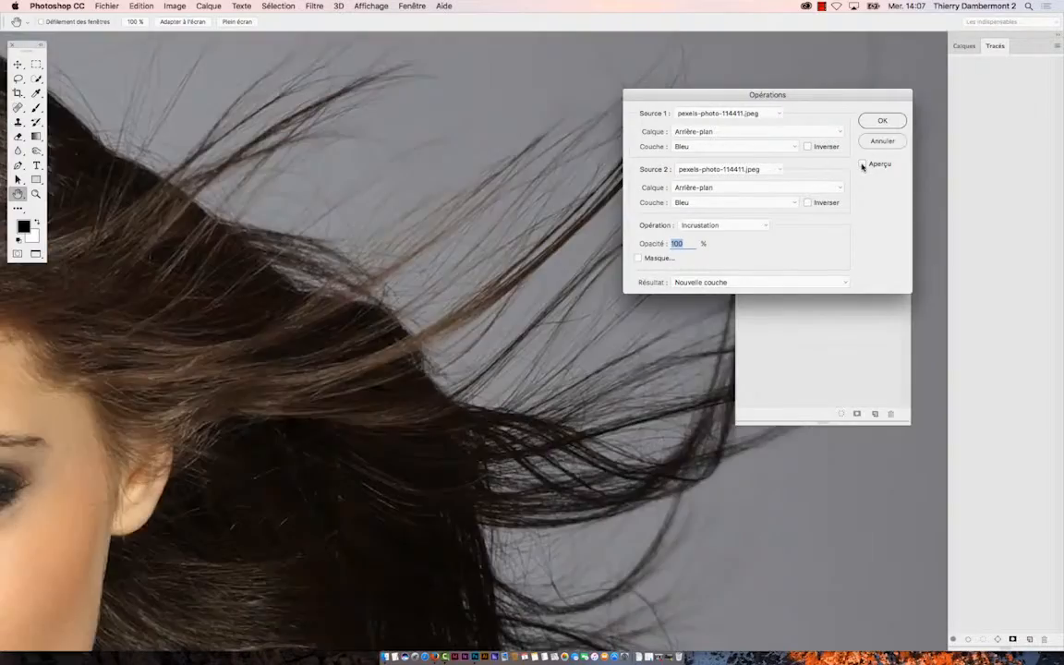
# Step: Switch the preview back on and apply the Bleu-on-Bleu Incrustation calculation at 100% opacity as a new channel
pyautogui.click(863, 164)
pyautogui.click(880, 120)
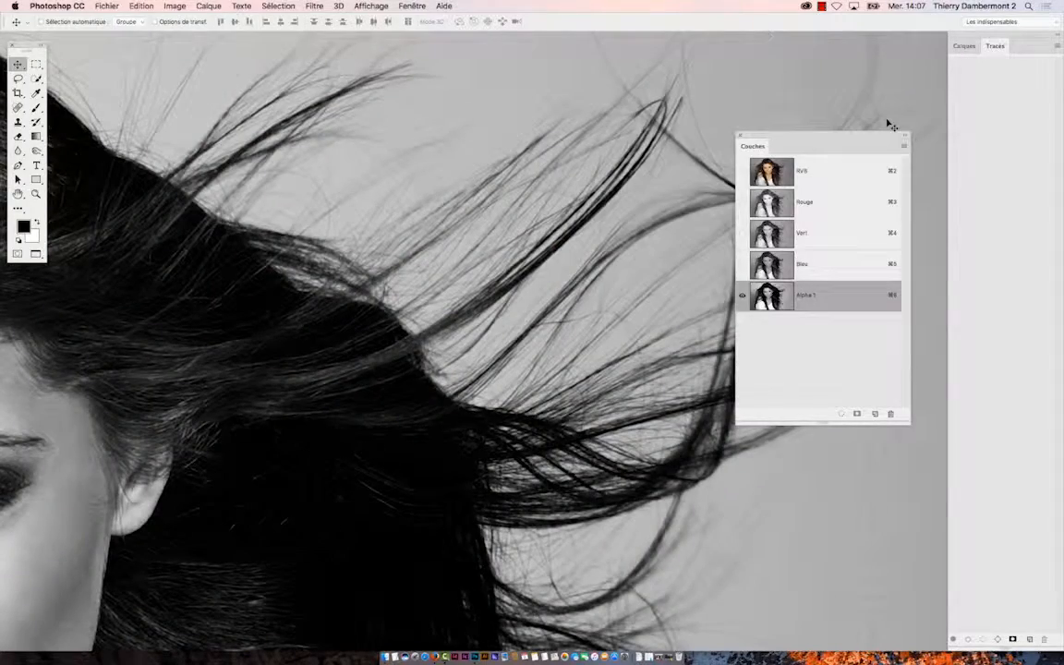